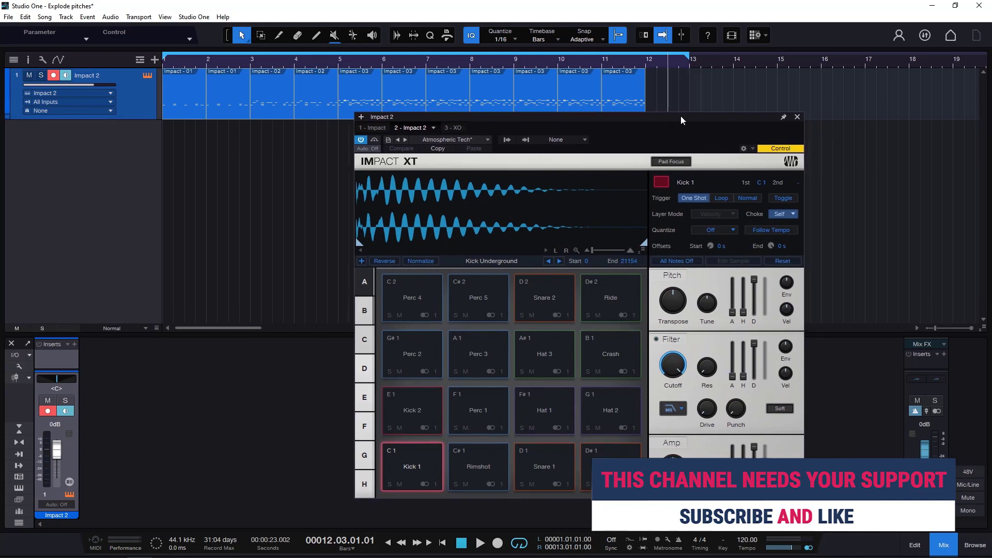
# Close the Impact 2 instrument window, shorten the loop range to end at bar 12, and return to the song start.
pyautogui.click(798, 118)
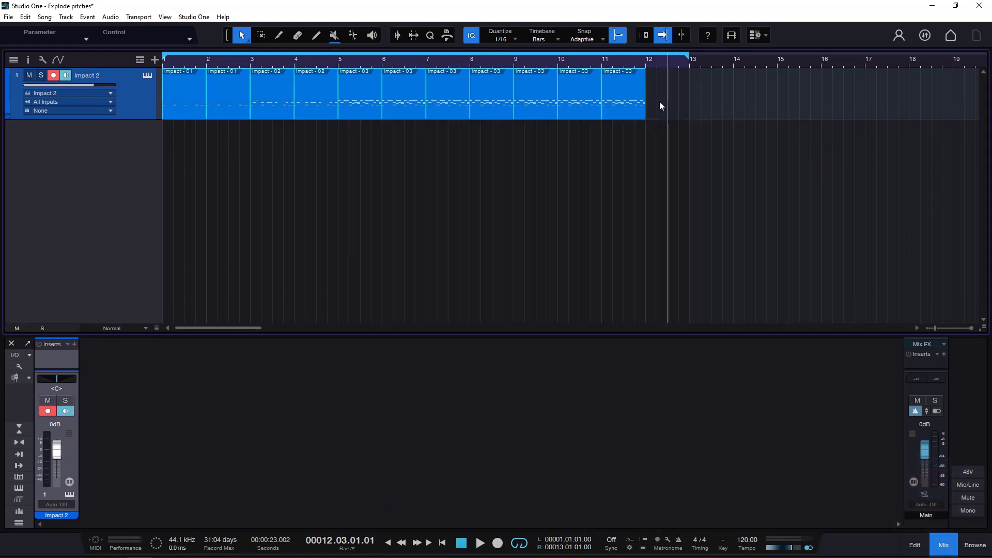
pyautogui.moveTo(688, 59); pyautogui.dragTo(645, 59)
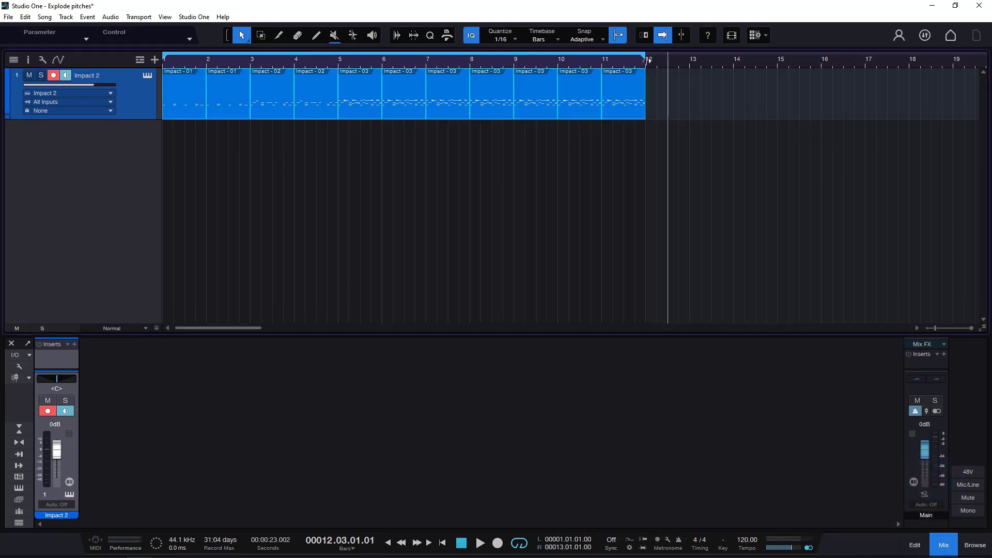
pyautogui.click(461, 543)
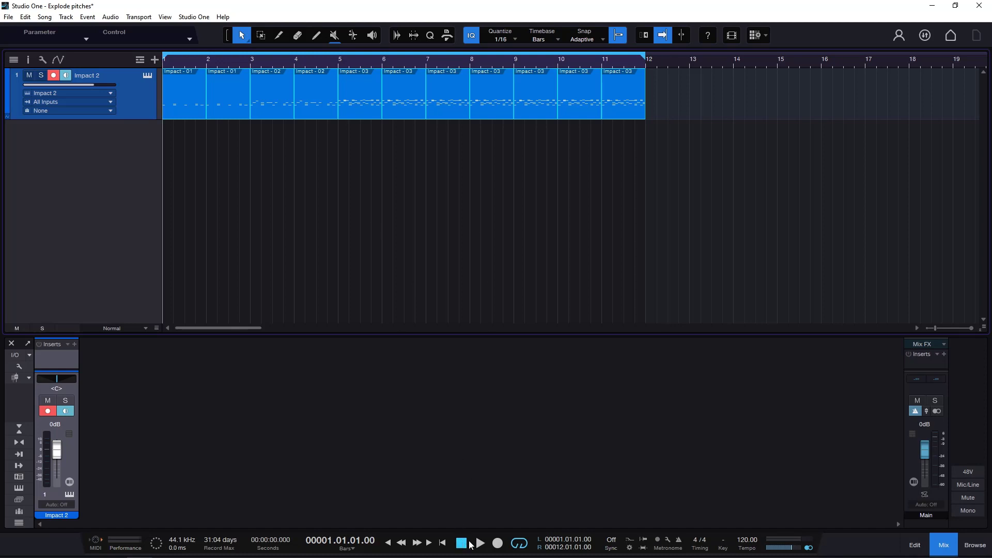
# Play the drum arrangement and lower the Impact 2 track volume to -2.0 dB, ending with playback stopped.
pyautogui.click(480, 543)
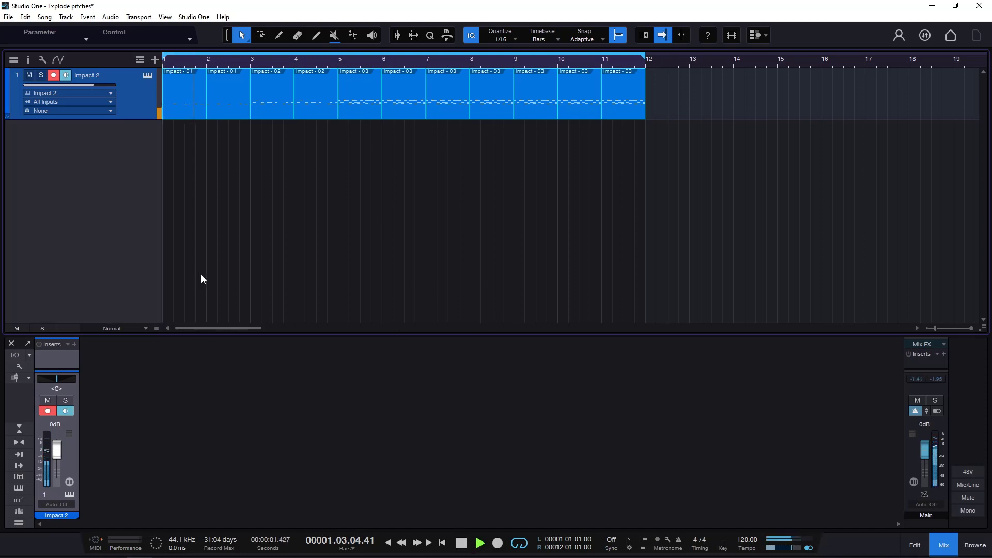
pyautogui.moveTo(97, 85); pyautogui.dragTo(92, 85)
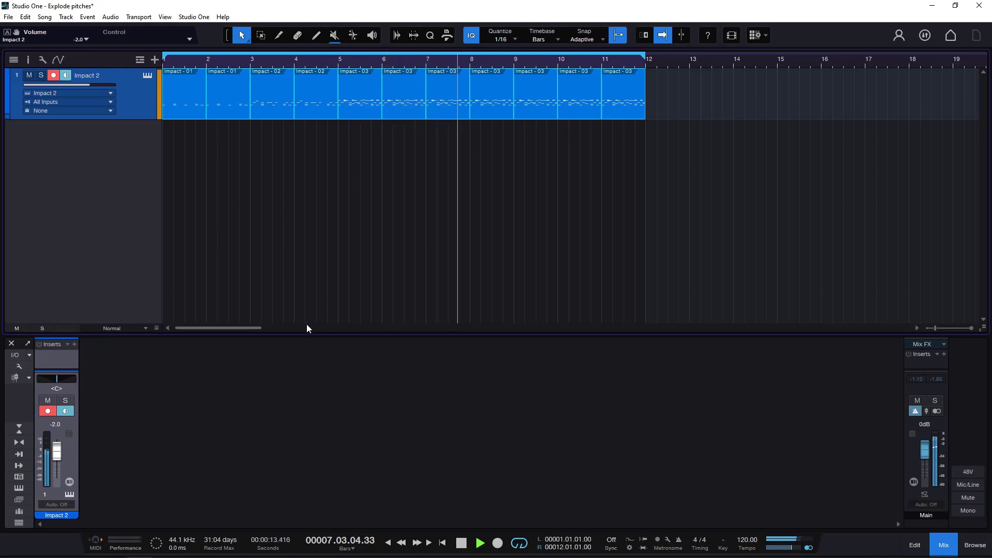
pyautogui.click(463, 543)
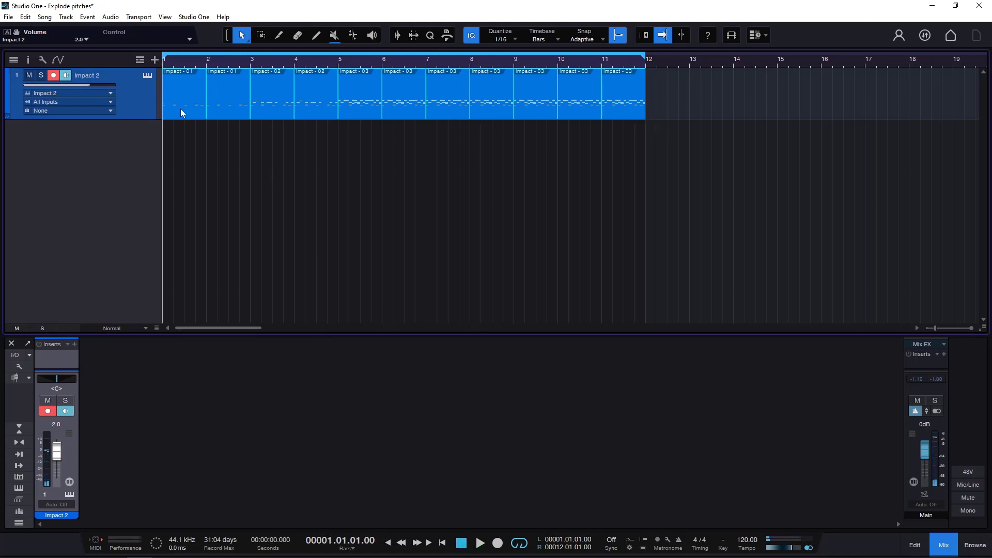
# Open the bar 5 drum part's notes in the editor and audition the Rimshot, Snare 1 and Clap pads in Impact XT.
pyautogui.doubleClick(361, 103)
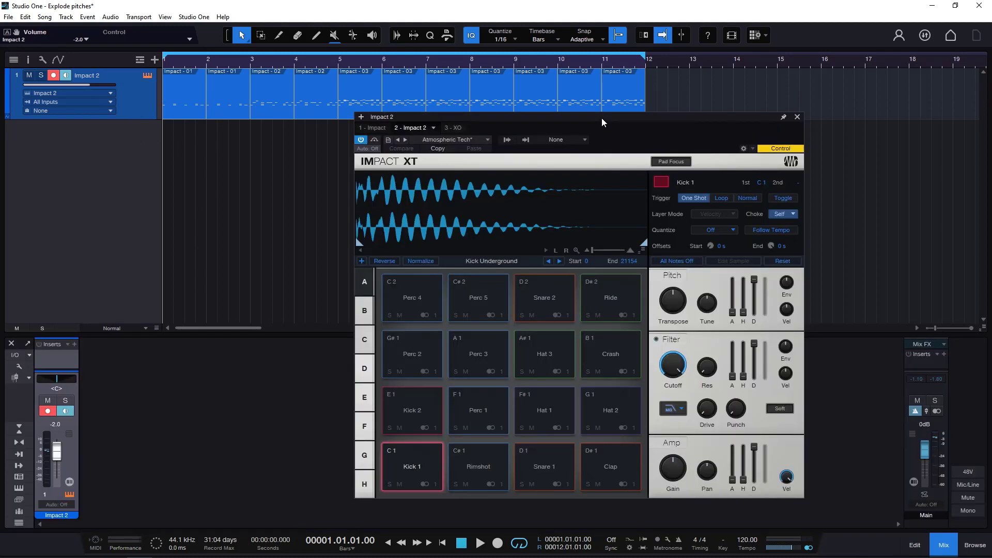
pyautogui.moveTo(601, 117); pyautogui.dragTo(555, 71)
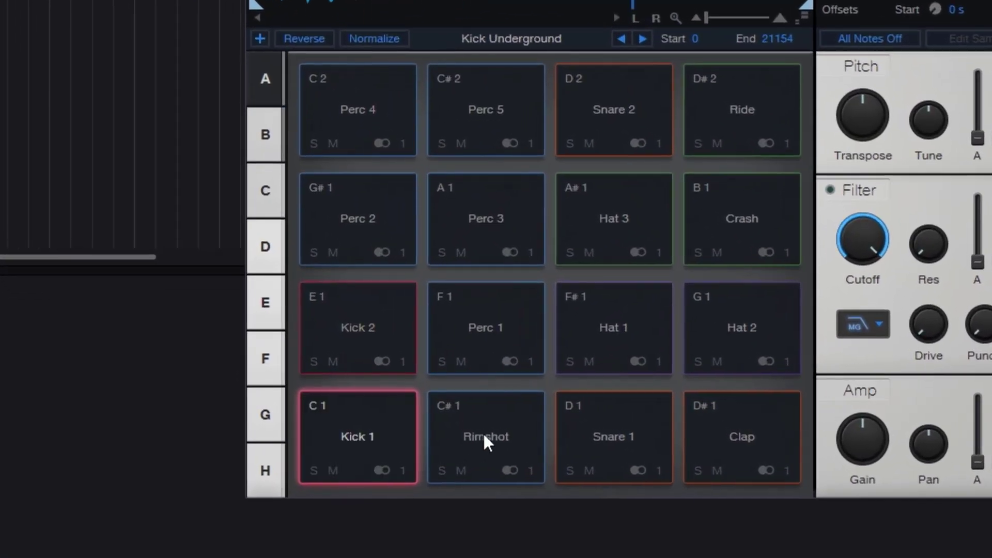
pyautogui.click(431, 420)
pyautogui.click(497, 420)
pyautogui.click(543, 420)
pyautogui.click(736, 336)
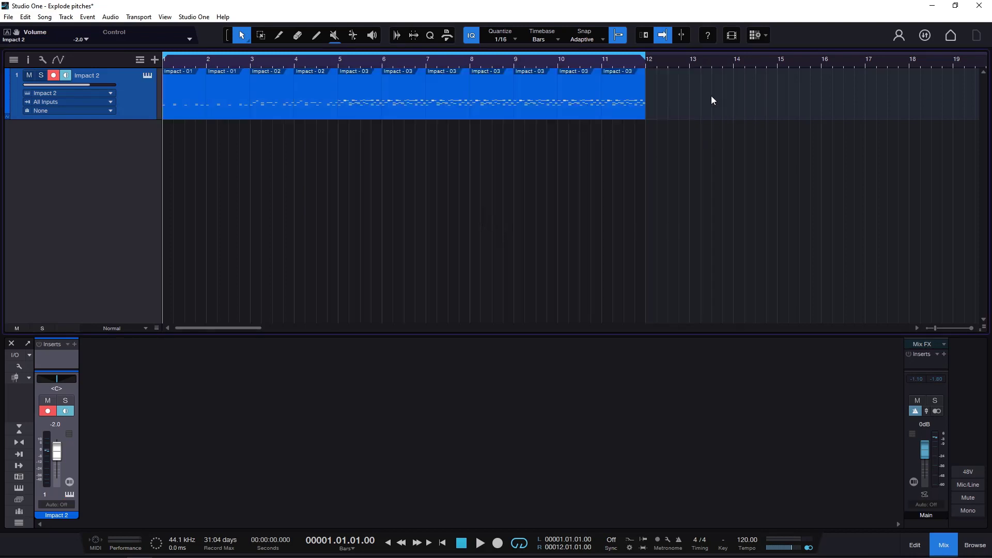
# Select all the Impact 2 drum parts and apply Explode Pitches to Tracks.
pyautogui.moveTo(692, 96); pyautogui.dragTo(76, 89)
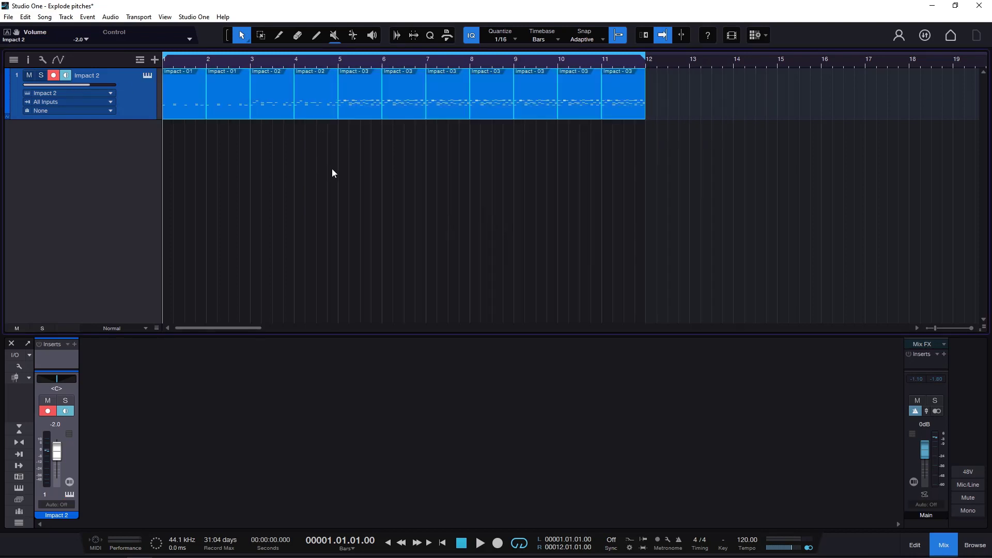
pyautogui.rightClick(350, 105)
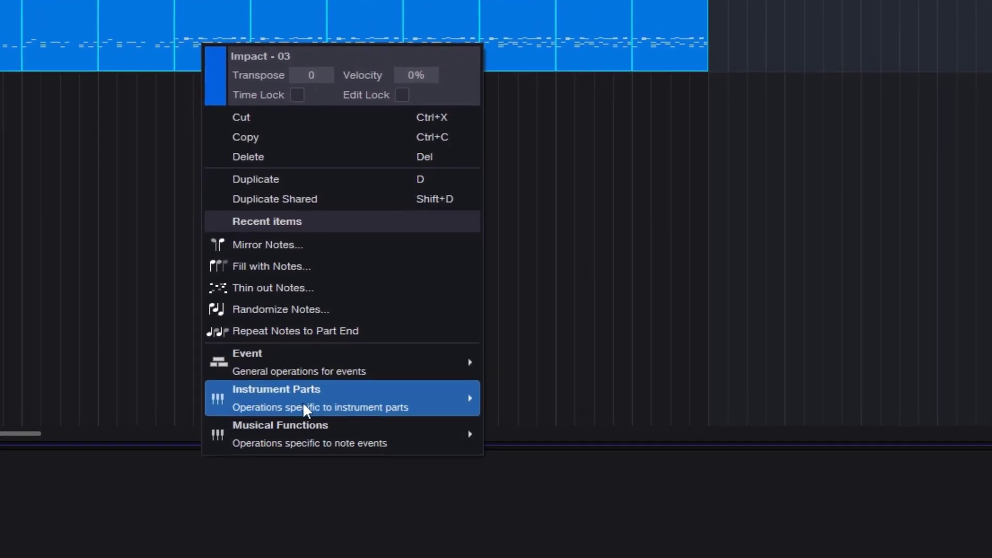
pyautogui.moveTo(303, 405)
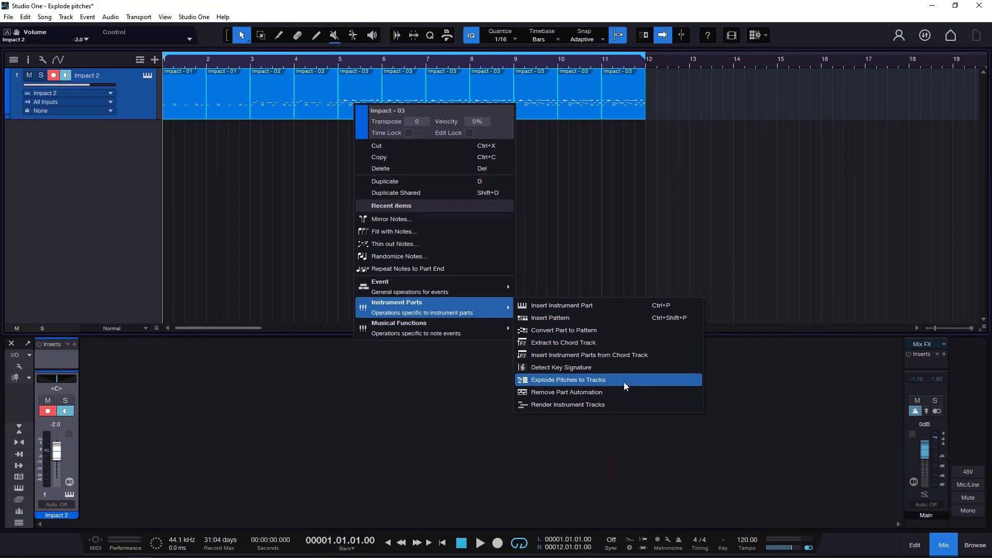
pyautogui.click(609, 379)
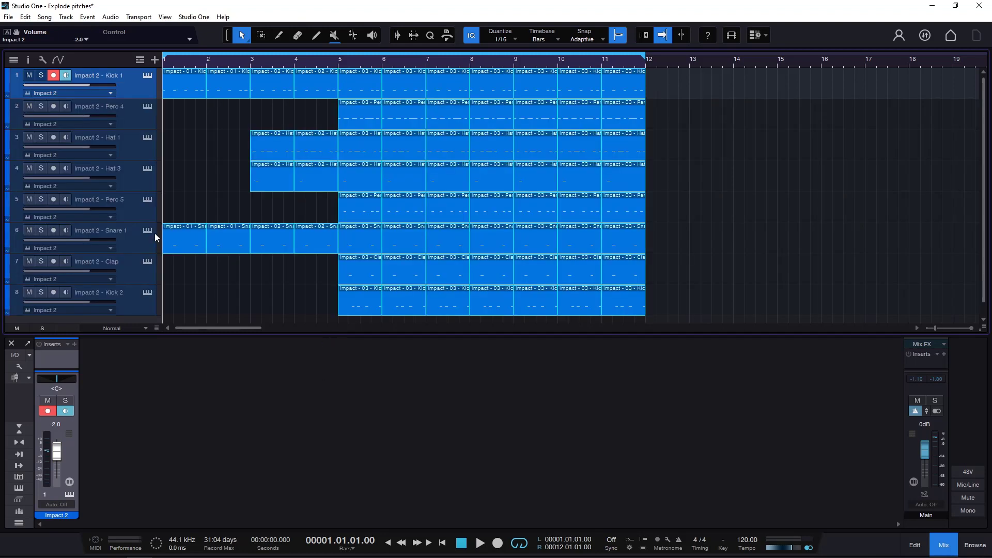
# Look through the exploded drum tracks and play the arrangement to check how it sounds.
pyautogui.scroll(-1, 117, 239)
pyautogui.scroll(1, 122, 238)
pyautogui.click(479, 543)
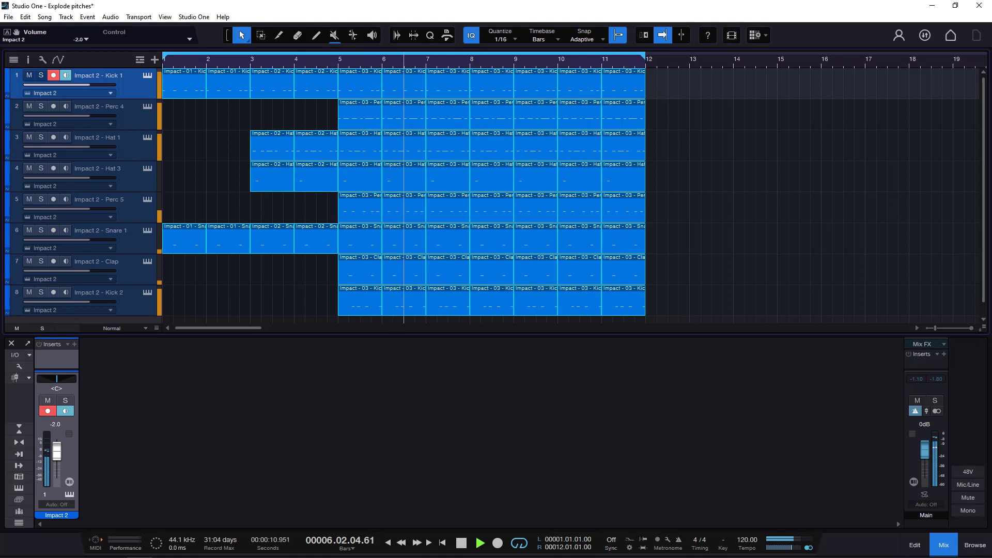
pyautogui.moveTo(443, 555)
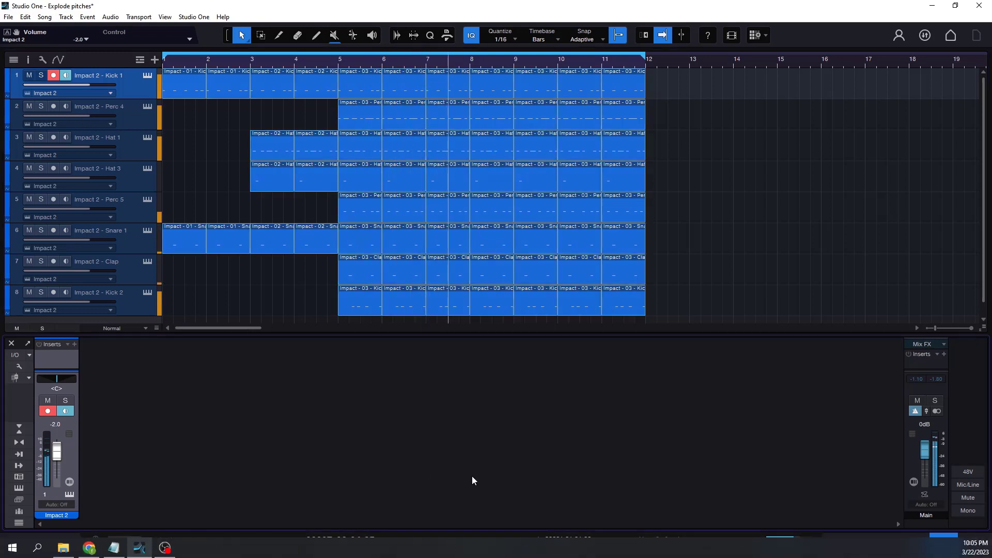
pyautogui.click(458, 538)
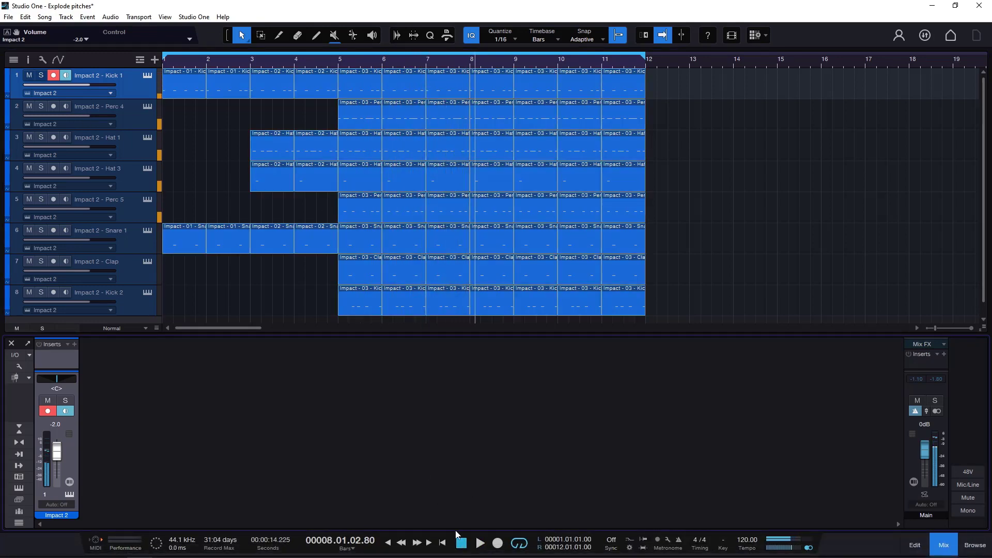
# Inspect the exploded tracks against the mixer's instrument channel, stepping through the bar 5 parts from Perc 4 down to Snare 1.
pyautogui.click(123, 90)
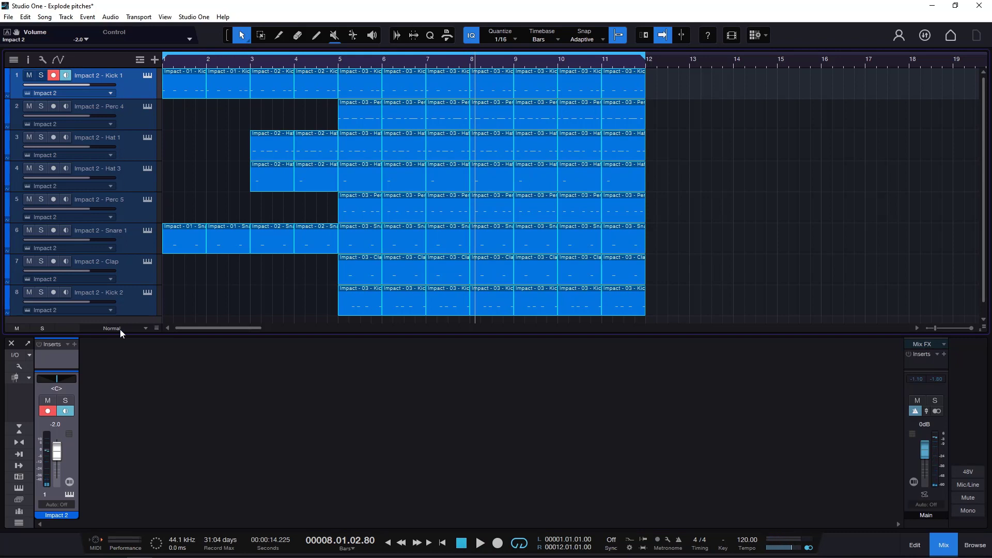
pyautogui.click(71, 457)
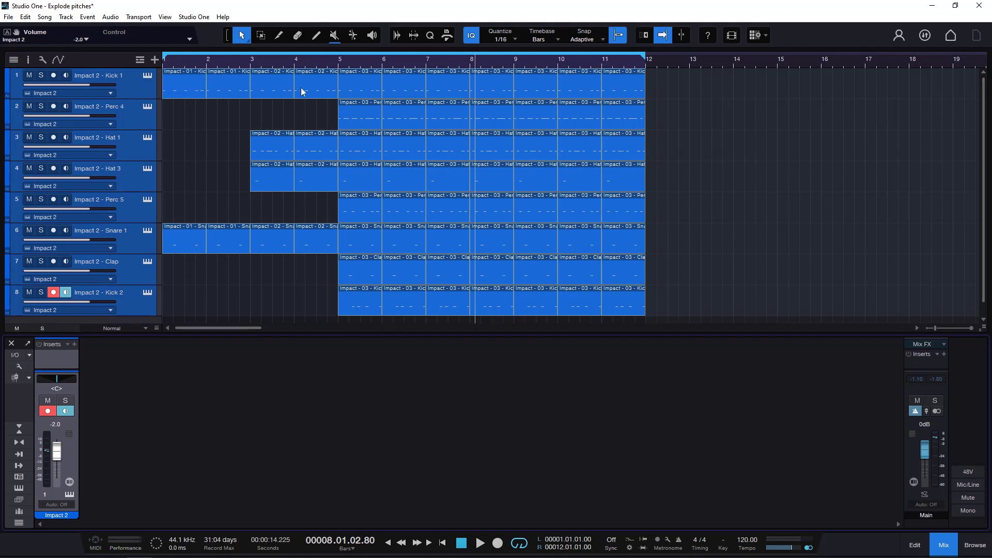
pyautogui.click(349, 124)
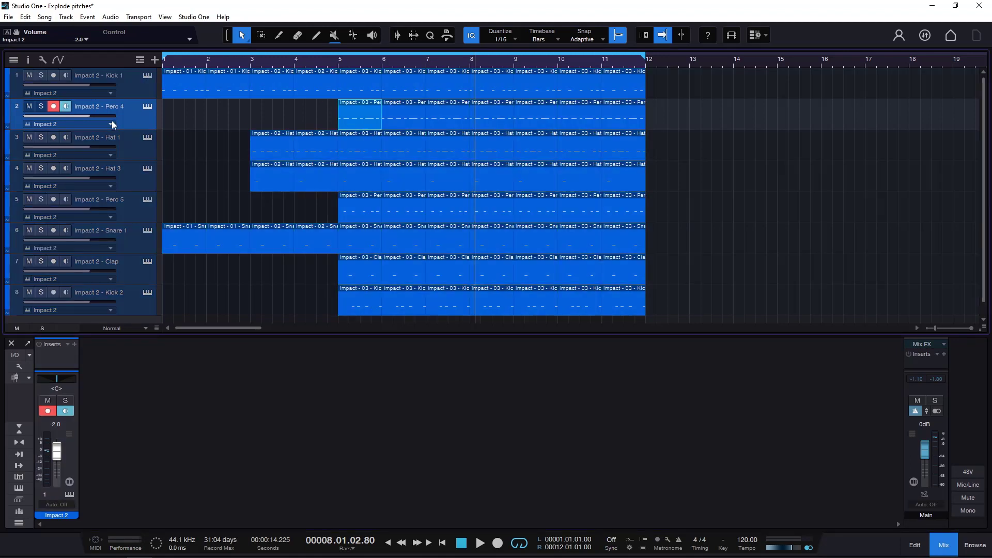
pyautogui.press('Down')
pyautogui.press('Down')
pyautogui.press('Down')
pyautogui.press('Down')
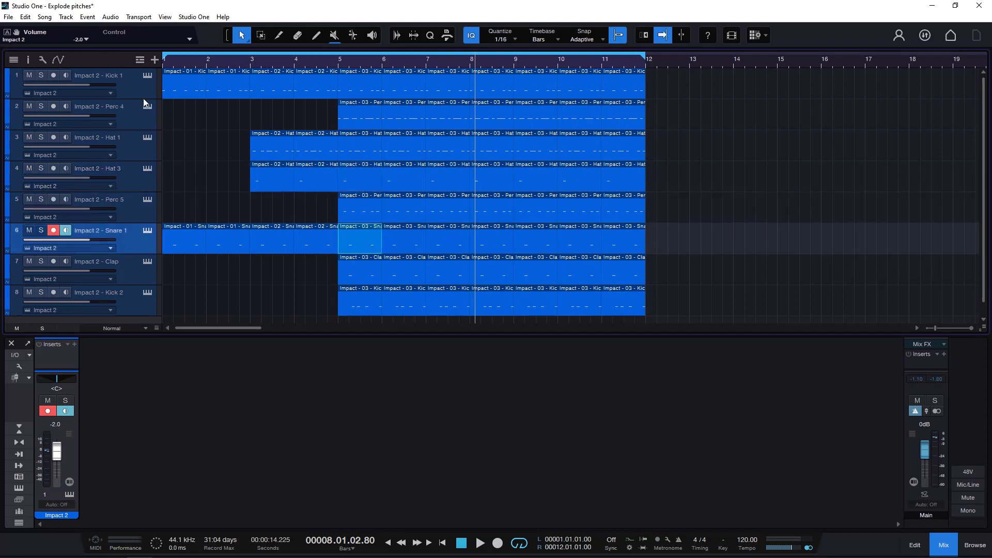
# Open the Impact 2 instrument from the Kick 1 track and go through the tracks down to Snare 1 to check their shared instrument.
pyautogui.click(146, 75)
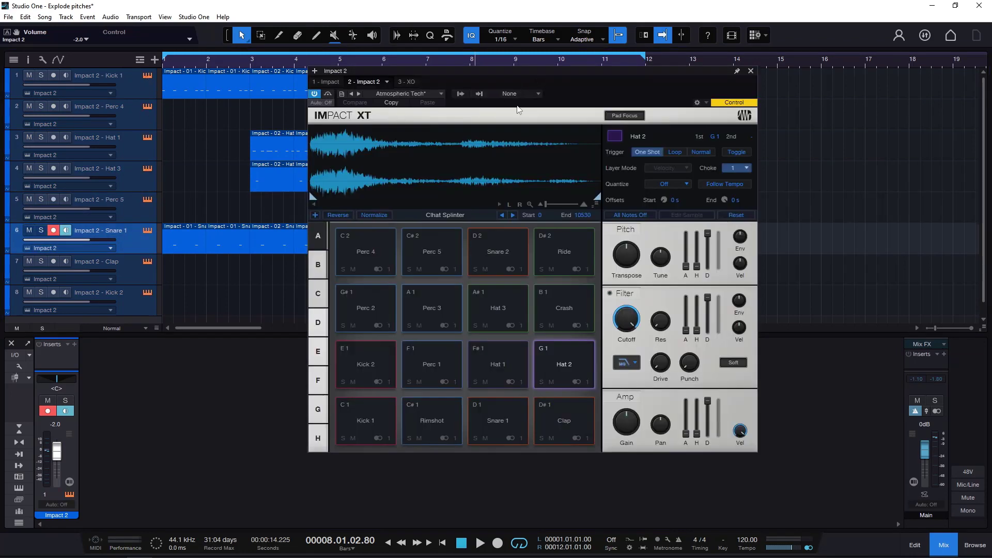
pyautogui.click(131, 93)
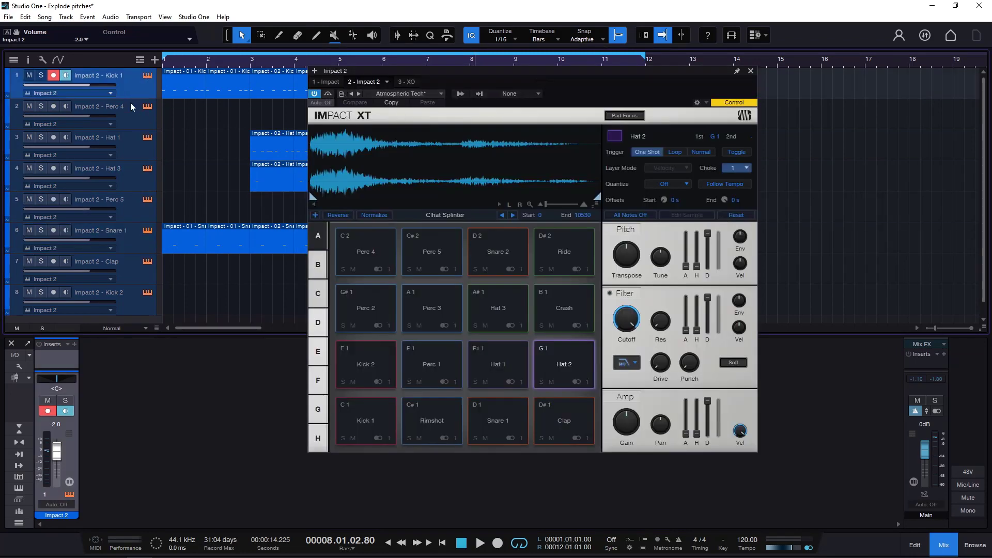
pyautogui.click(130, 118)
pyautogui.click(128, 146)
pyautogui.click(129, 179)
pyautogui.click(129, 217)
pyautogui.click(130, 240)
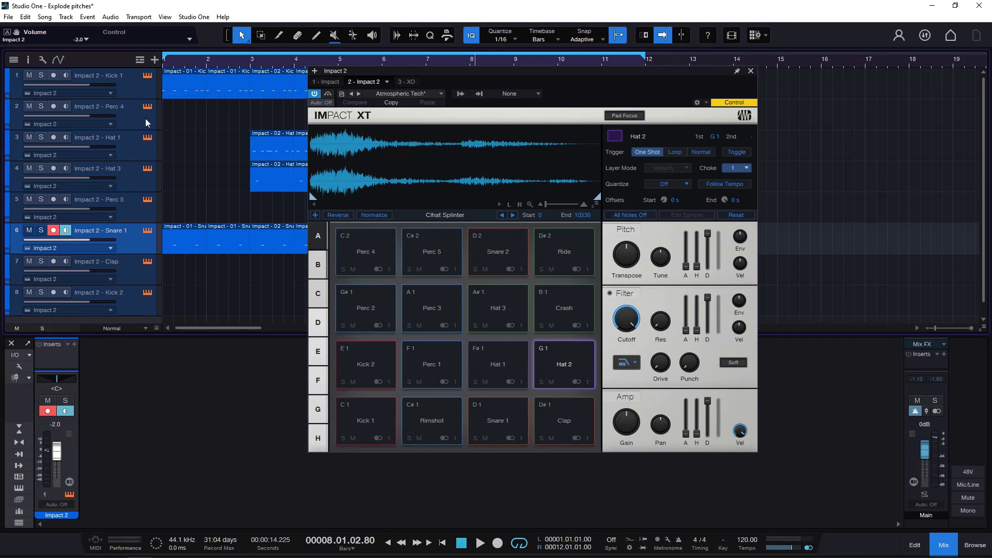
pyautogui.click(146, 76)
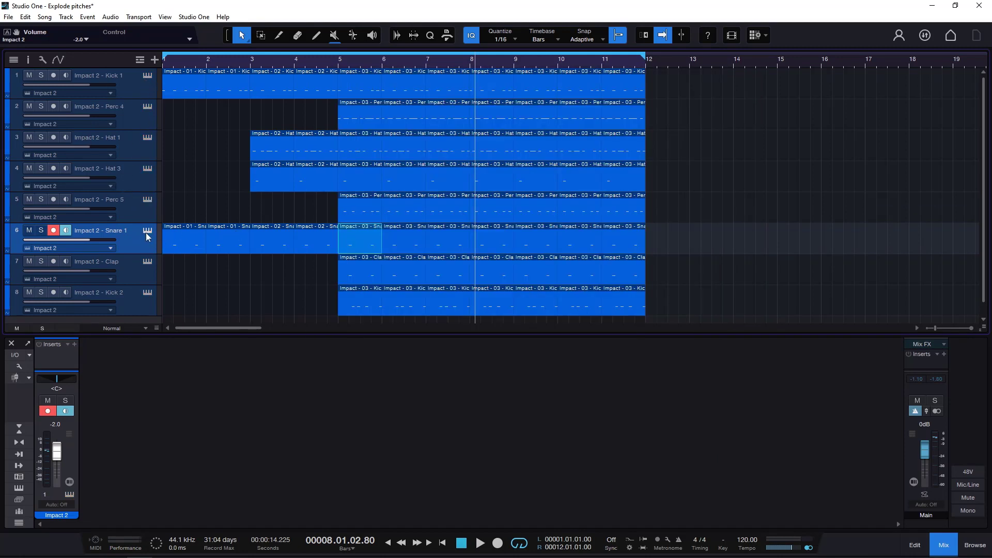
# Open Impact XT from the Snare 1 track and audition its kick, rimshot, snare, clap, hat and percussion pads.
pyautogui.click(147, 232)
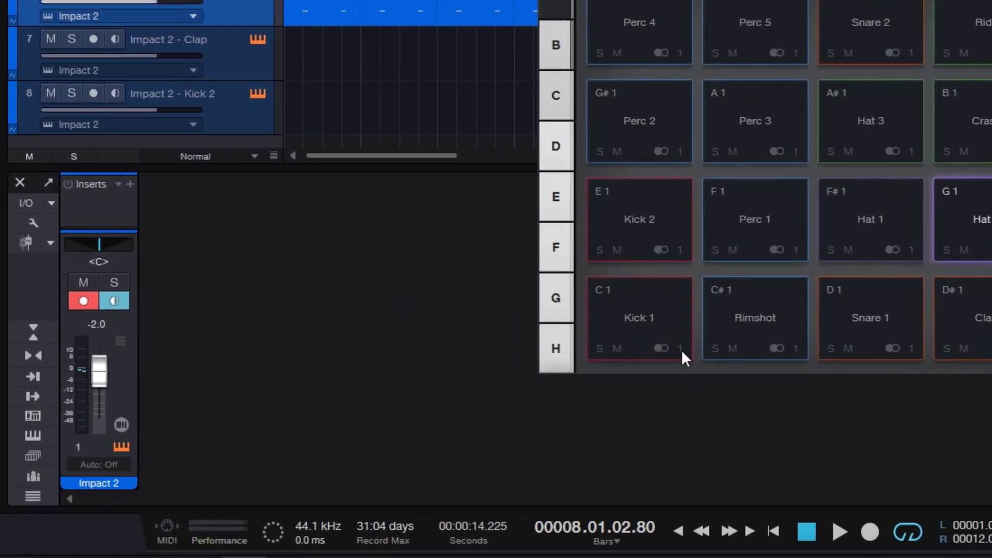
pyautogui.click(655, 304)
pyautogui.click(771, 314)
pyautogui.click(878, 313)
pyautogui.click(984, 316)
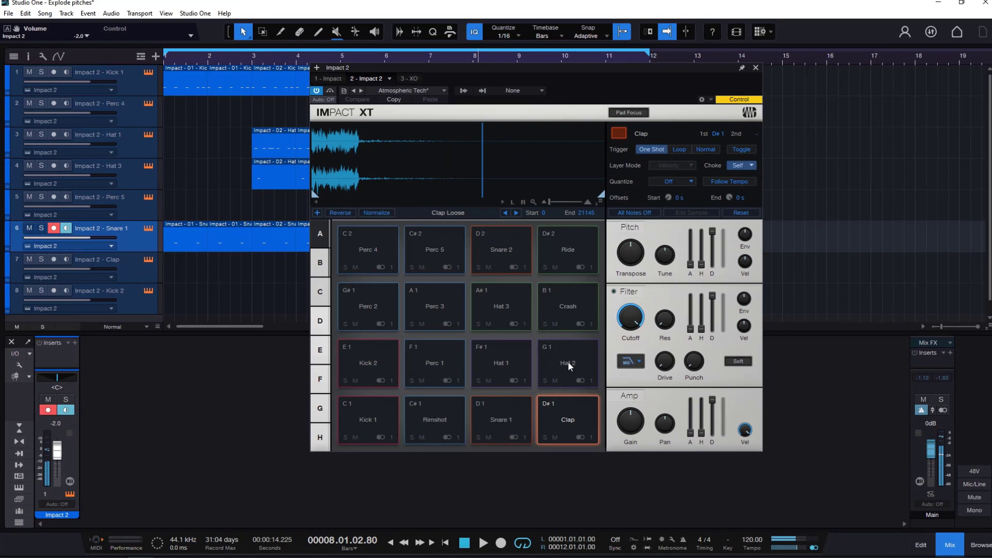
pyautogui.click(568, 361)
pyautogui.click(492, 357)
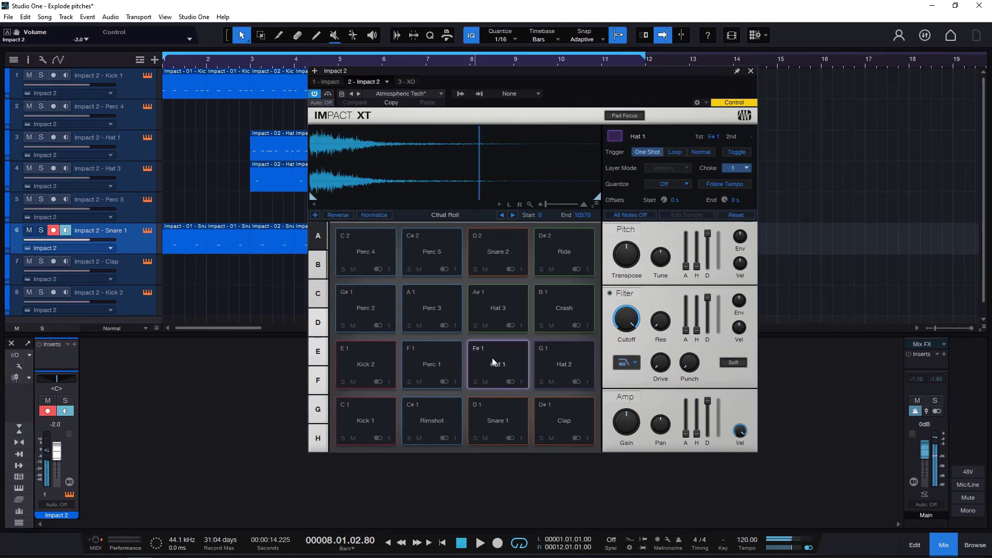
pyautogui.click(434, 360)
pyautogui.click(376, 358)
pyautogui.click(351, 304)
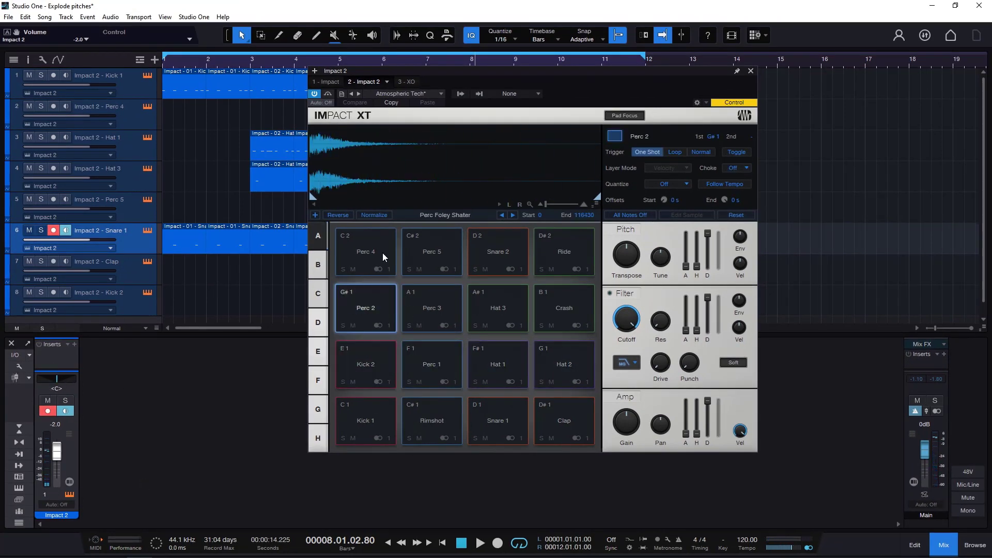
pyautogui.click(425, 250)
pyautogui.click(499, 261)
pyautogui.click(492, 306)
pyautogui.click(432, 307)
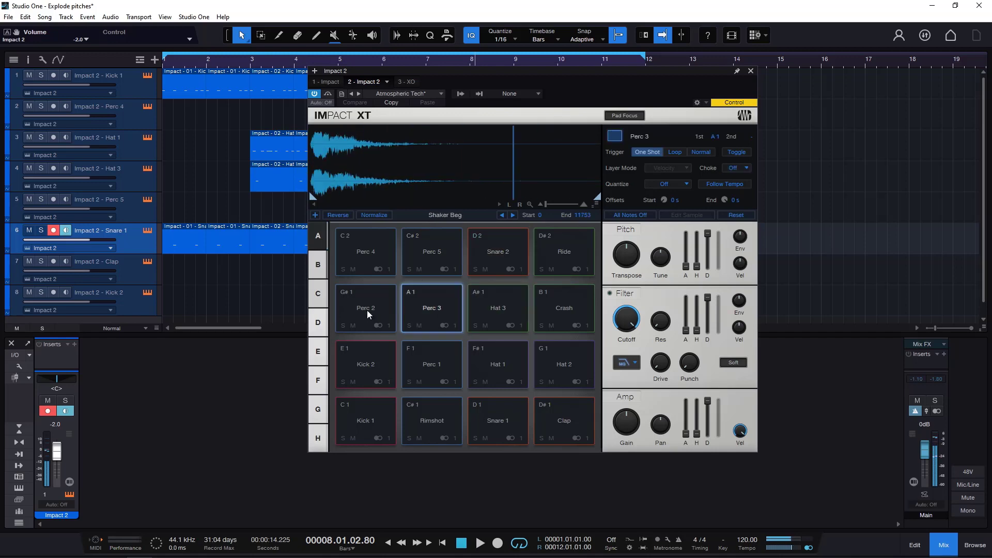
pyautogui.click(367, 310)
pyautogui.click(497, 359)
pyautogui.click(429, 364)
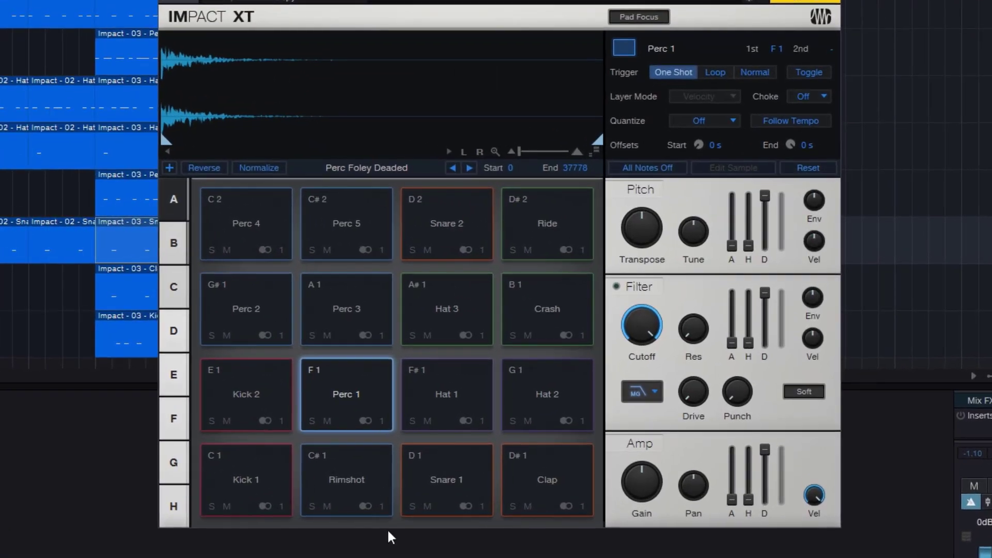
# Route the Snare 1 pad's output to Stereo 3.
pyautogui.click(448, 483)
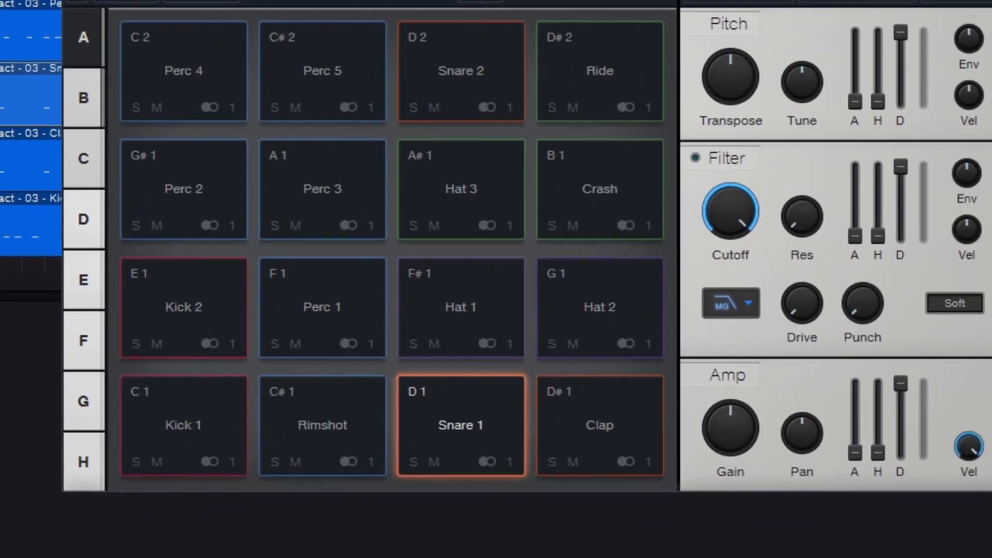
pyautogui.click(510, 466)
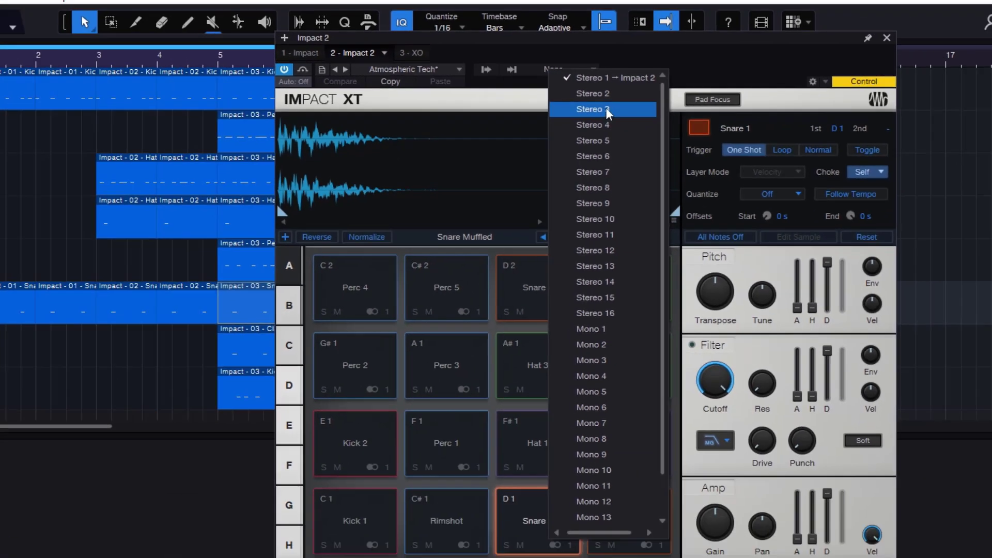
pyautogui.click(575, 129)
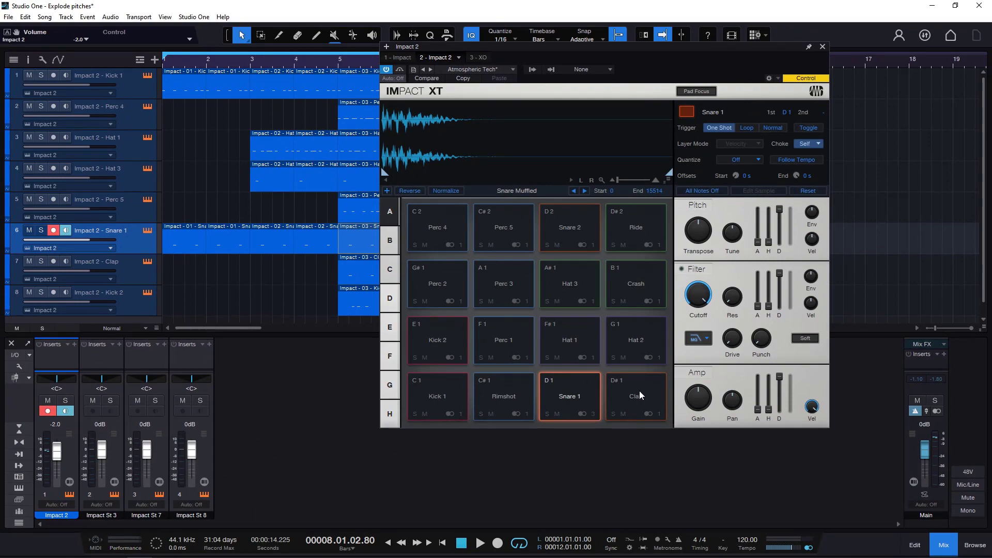
# Deactivate the instrument outputs Impact St 8, Impact St 7 and Impact St 3.
pyautogui.click(532, 73)
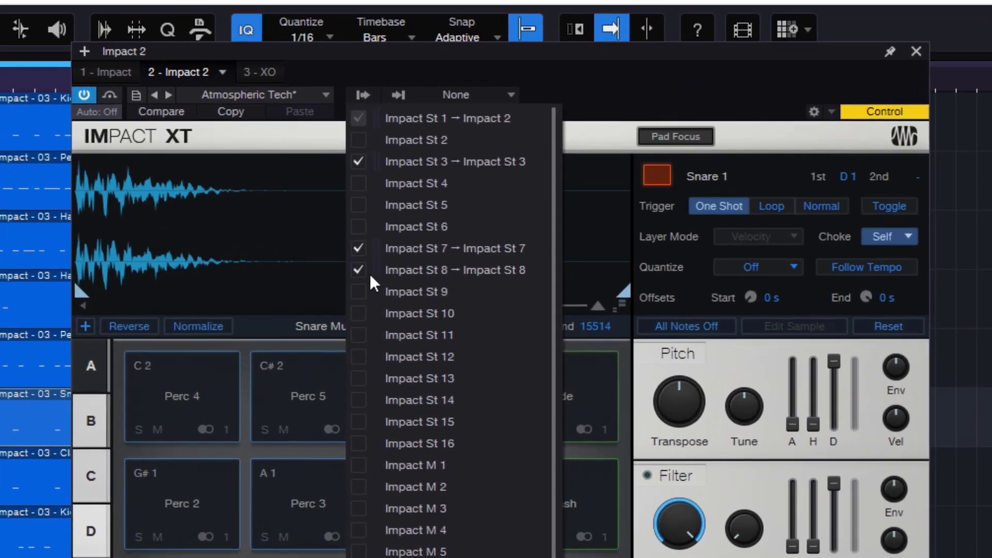
pyautogui.click(358, 270)
pyautogui.click(358, 248)
pyautogui.click(358, 161)
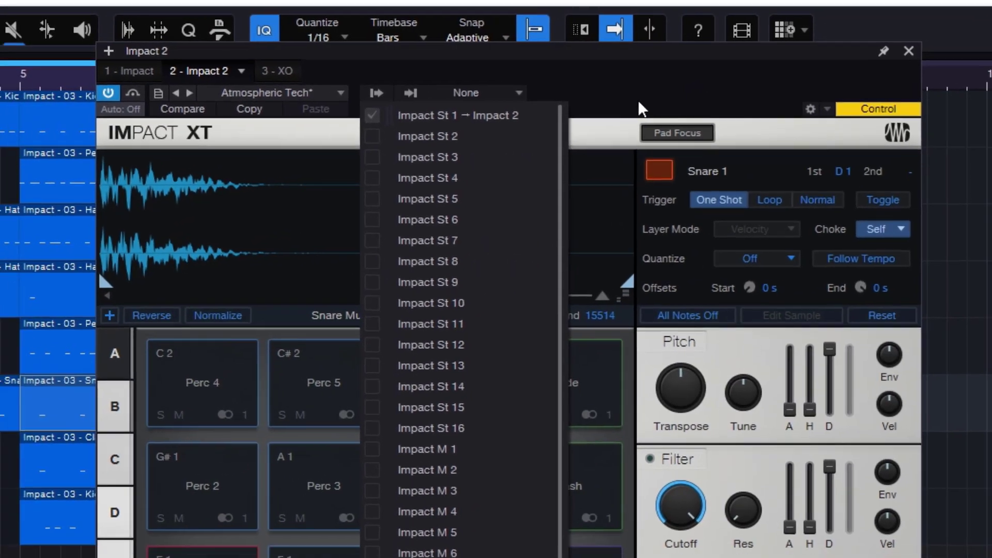
pyautogui.click(638, 101)
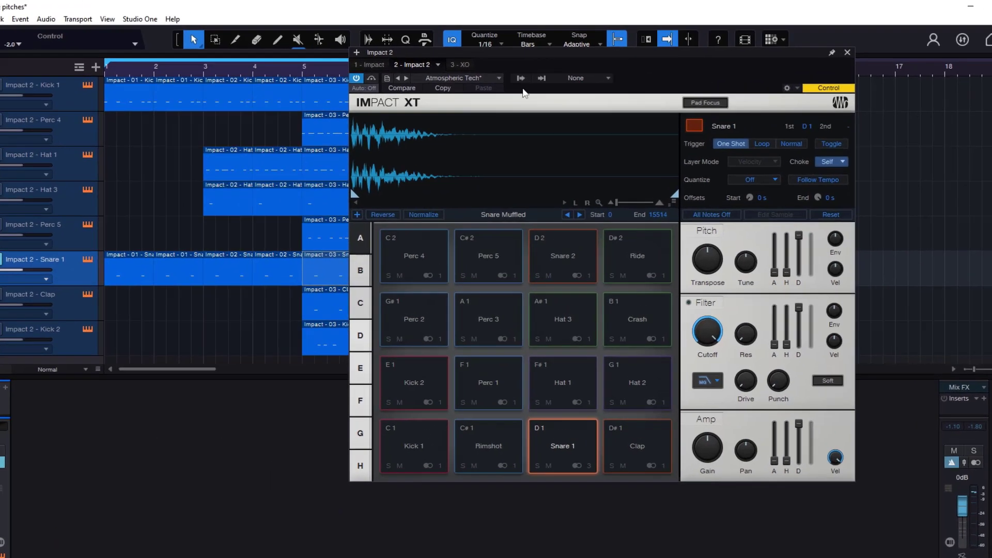
# Activate the Impact St 3 output of the Impact 2 instrument and close the instrument window.
pyautogui.click(532, 69)
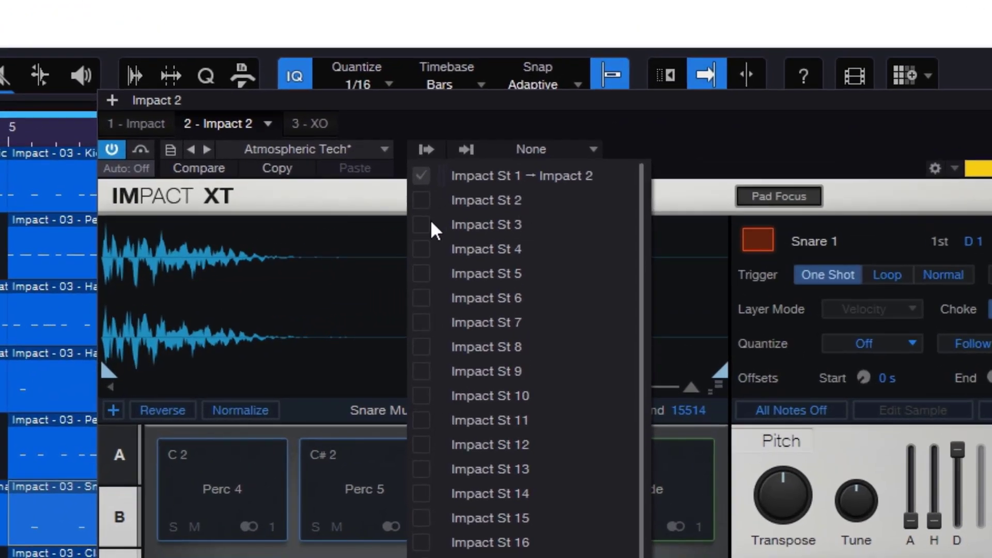
pyautogui.click(787, 149)
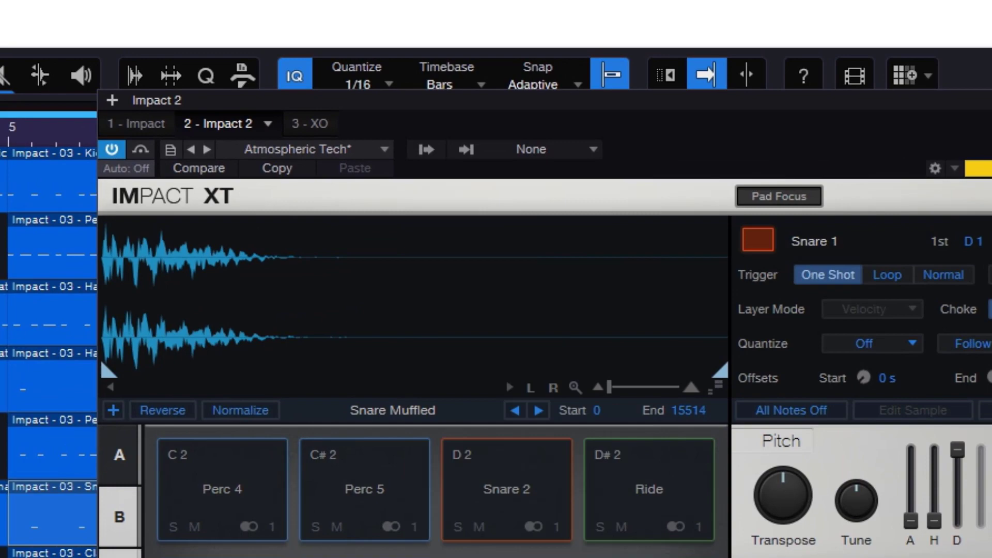
pyautogui.click(423, 152)
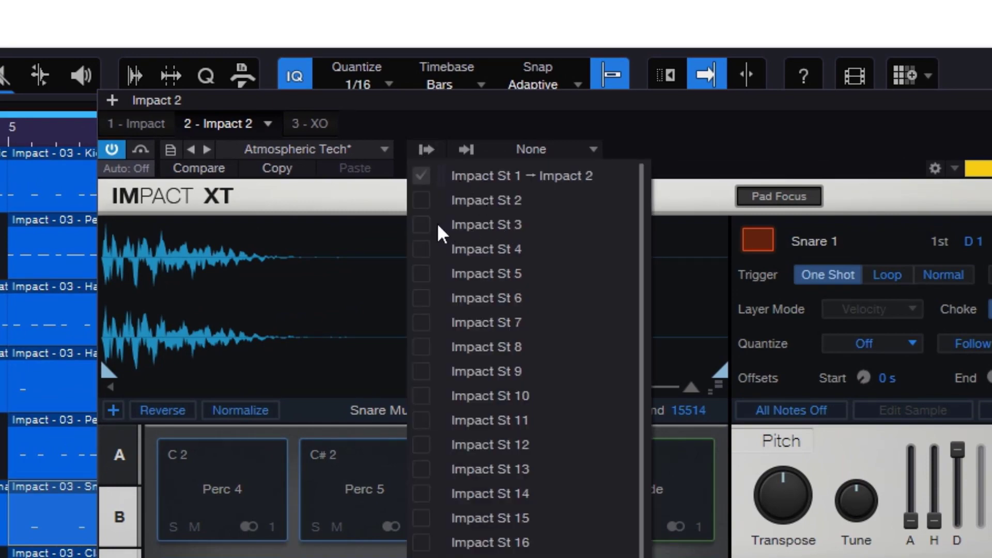
pyautogui.click(419, 224)
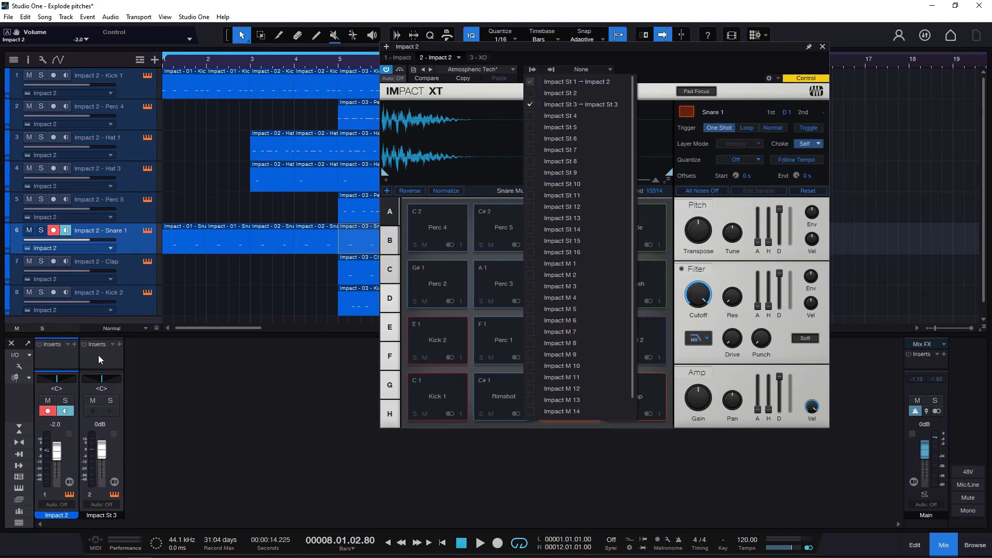
pyautogui.click(824, 47)
pyautogui.click(823, 47)
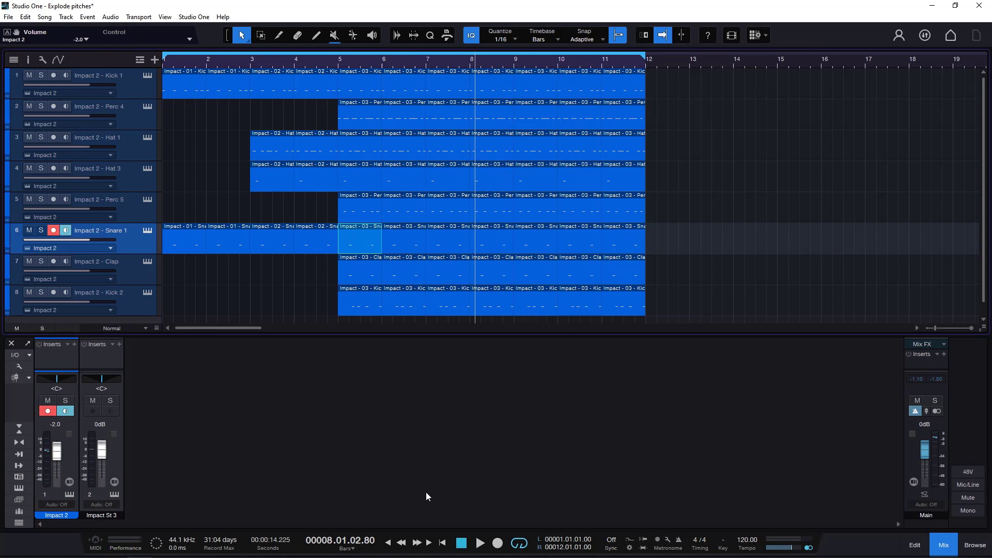
# Play the song from the start, solo the Impact St 3 channel for a while, unsolo it, and stop playback.
pyautogui.click(462, 543)
pyautogui.click(480, 543)
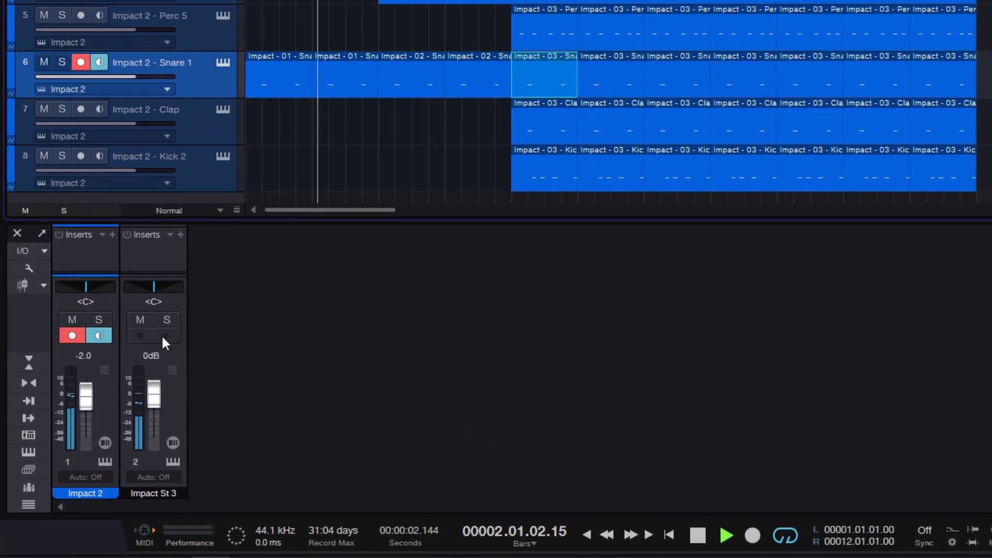
pyautogui.click(110, 401)
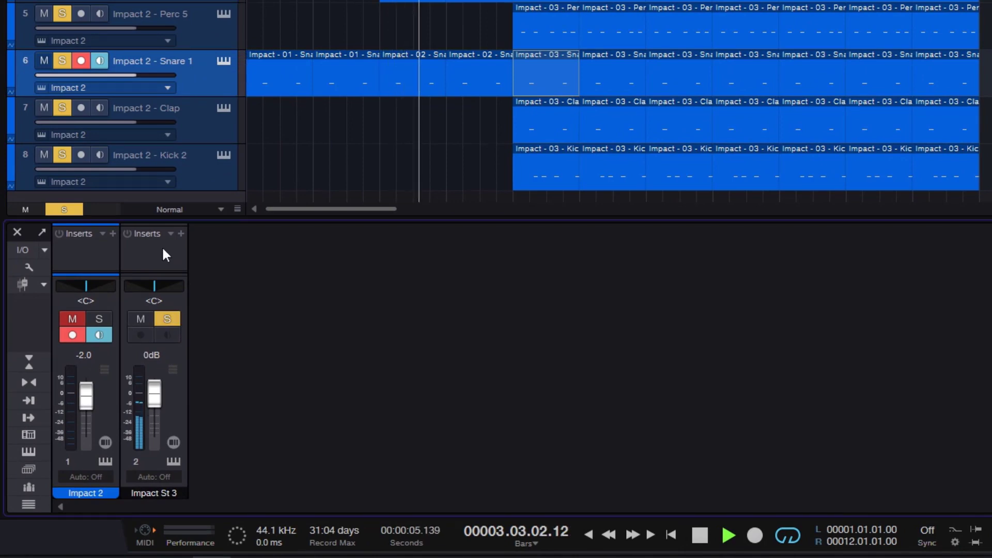
pyautogui.click(168, 319)
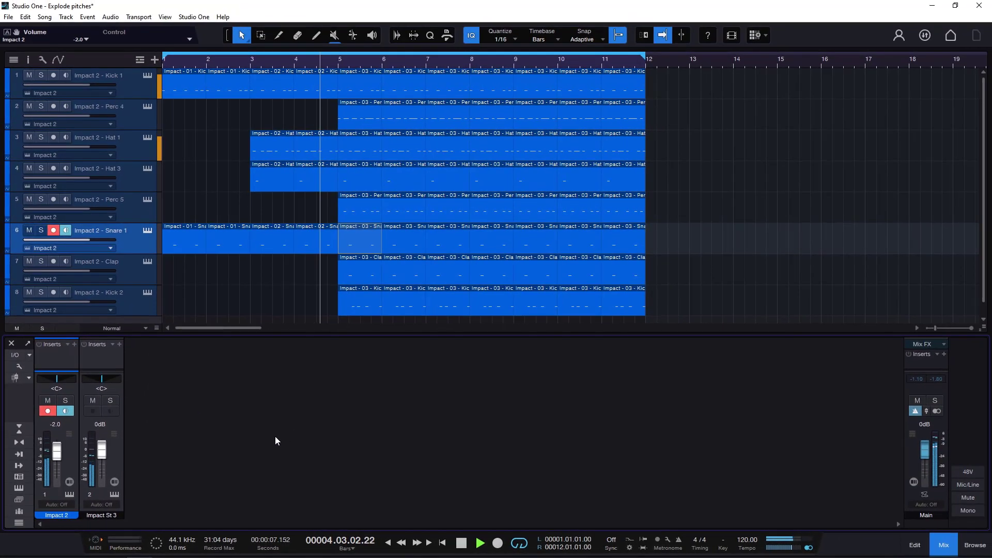
pyautogui.click(462, 544)
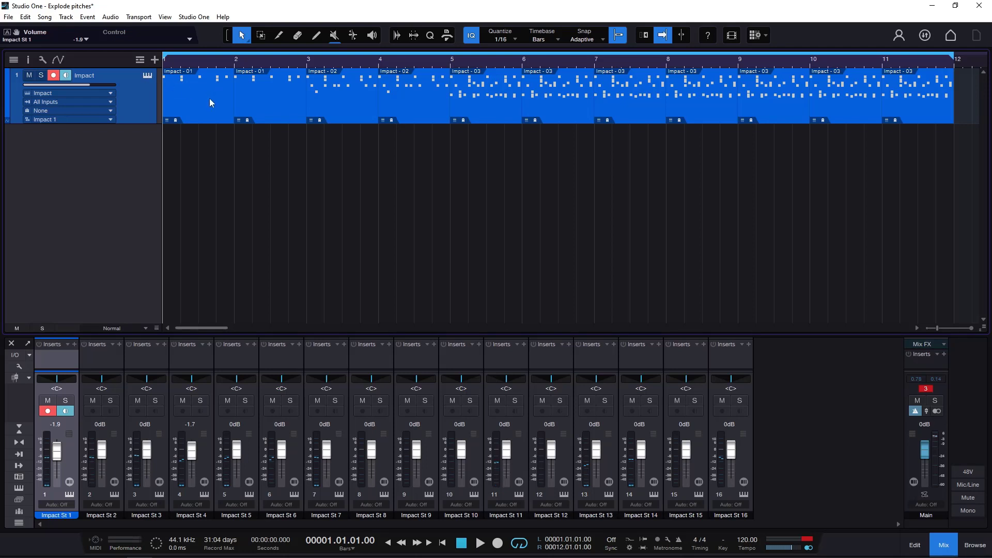
# Open Impact XT from the Impact track and audition the Perc 4, Perc 5, Rimshot, Snare 1, Clap and Kick 2 pads.
pyautogui.click(206, 88)
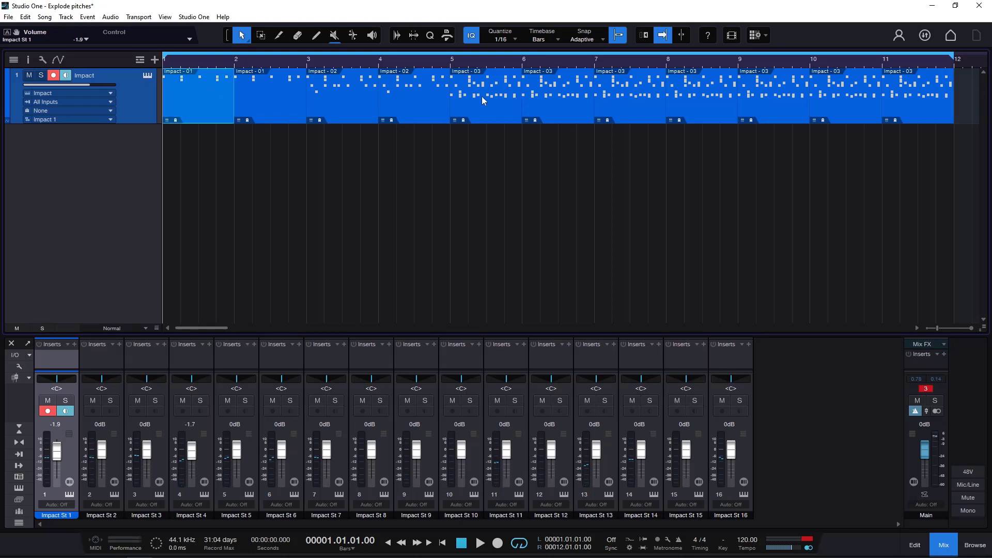
pyautogui.click(146, 76)
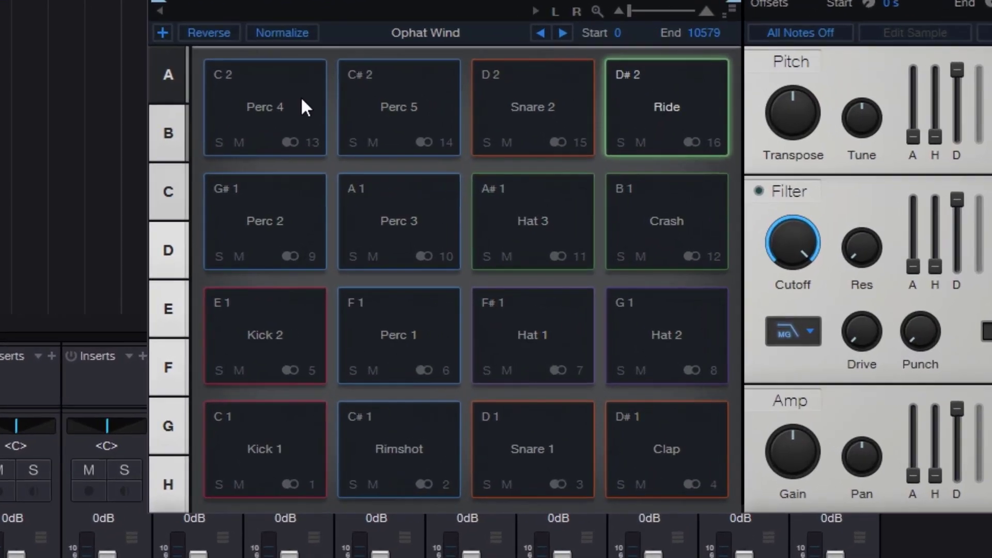
pyautogui.click(302, 100)
pyautogui.click(408, 108)
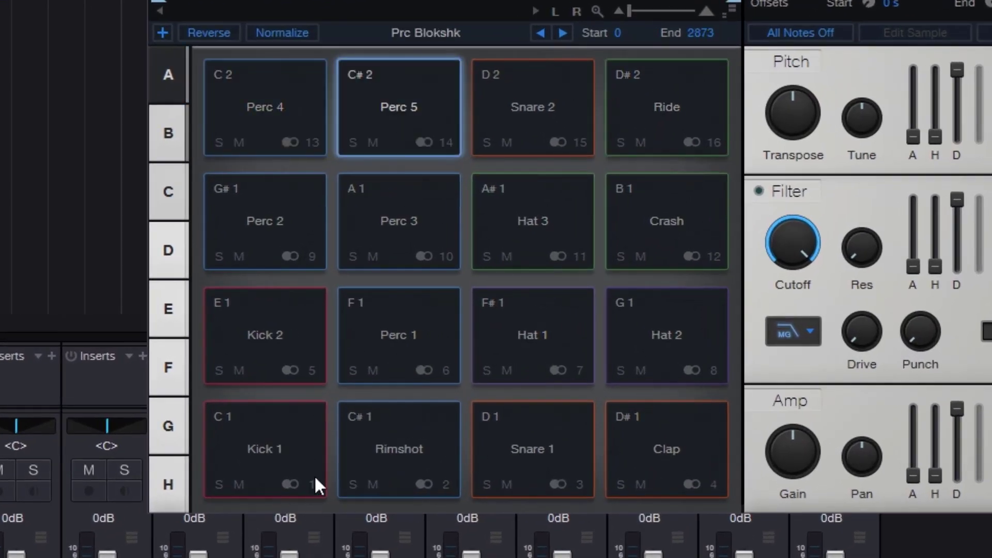
pyautogui.click(414, 444)
pyautogui.click(541, 434)
pyautogui.click(661, 439)
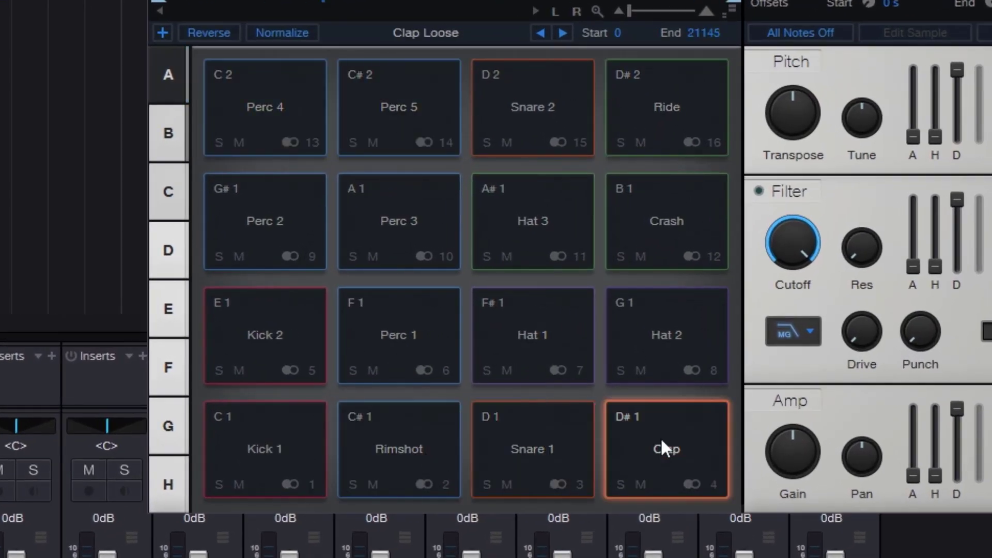
pyautogui.click(305, 358)
# Move the instrument window clear of the mixer, check which Impact outputs are activated, and close the window.
pyautogui.moveTo(588, 38); pyautogui.dragTo(668, 20)
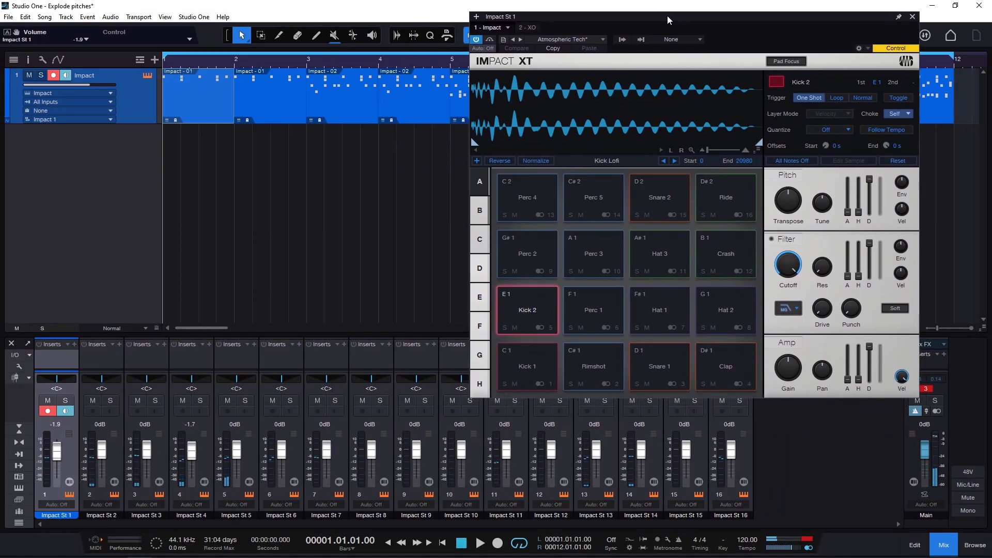
pyautogui.click(623, 40)
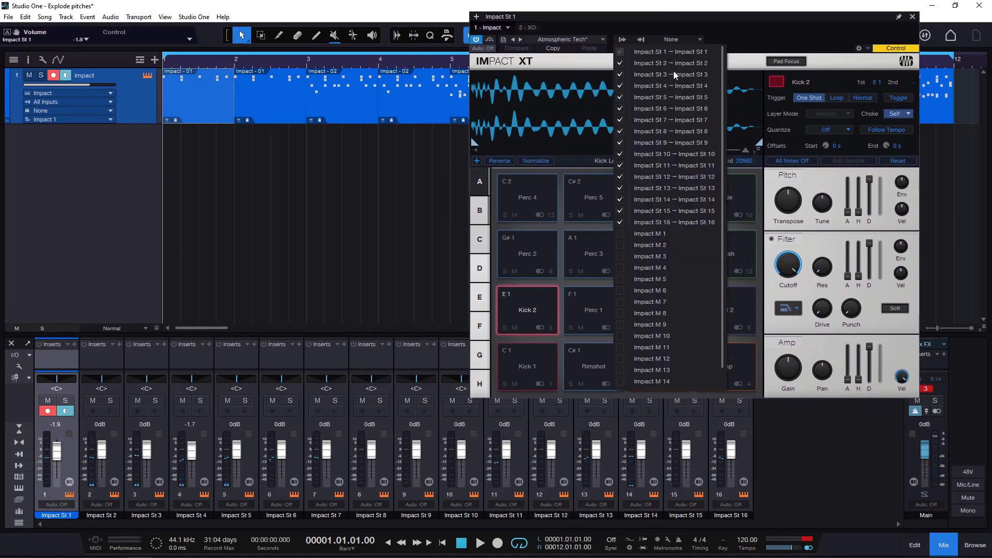
pyautogui.click(913, 18)
pyautogui.click(912, 17)
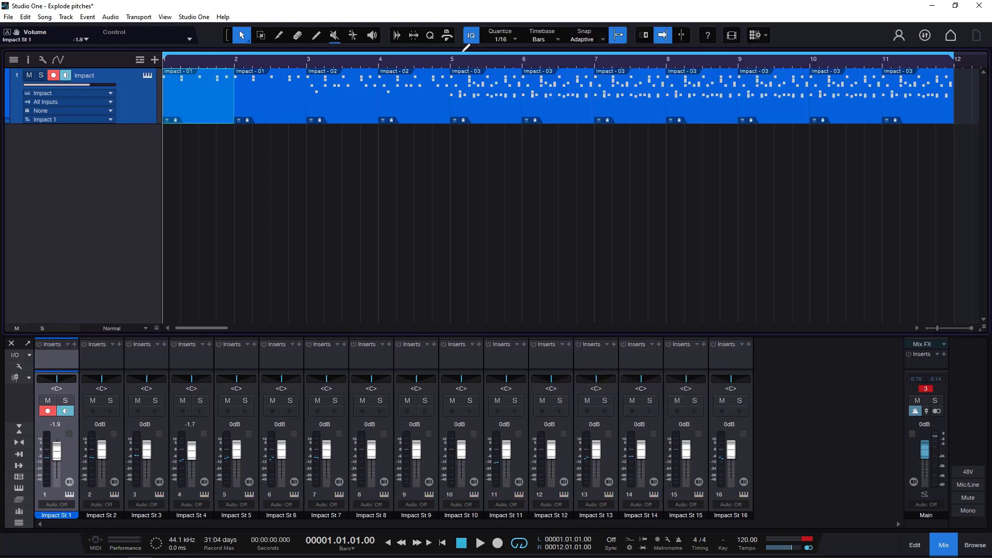
# Play the Impact track's patterns to watch the levels on the separate output channels, and stop playback.
pyautogui.click(357, 66)
pyautogui.press('space')
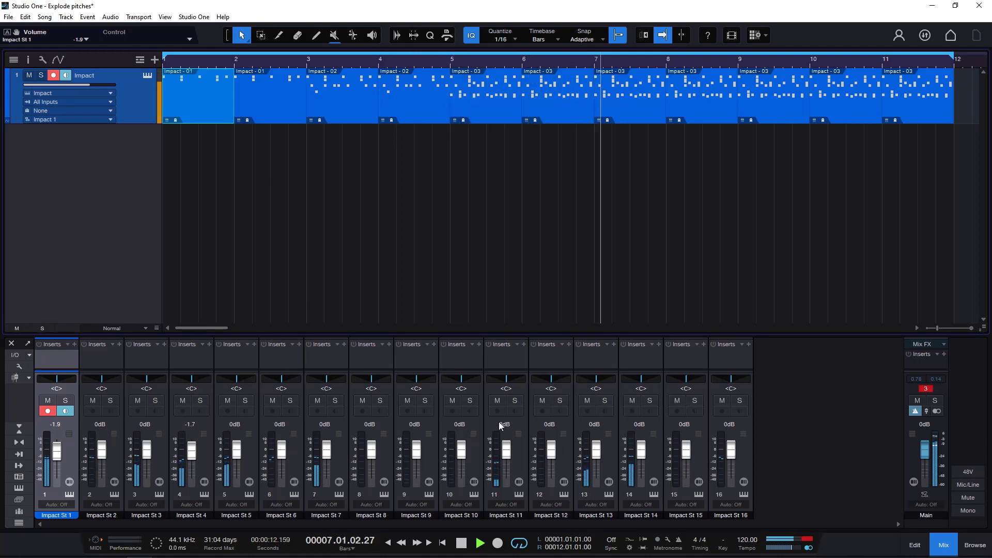
pyautogui.click(461, 543)
# Open the Impact - 02 pattern at bar 3 in an enlarged editor and select all the patterns on the Impact track.
pyautogui.doubleClick(353, 86)
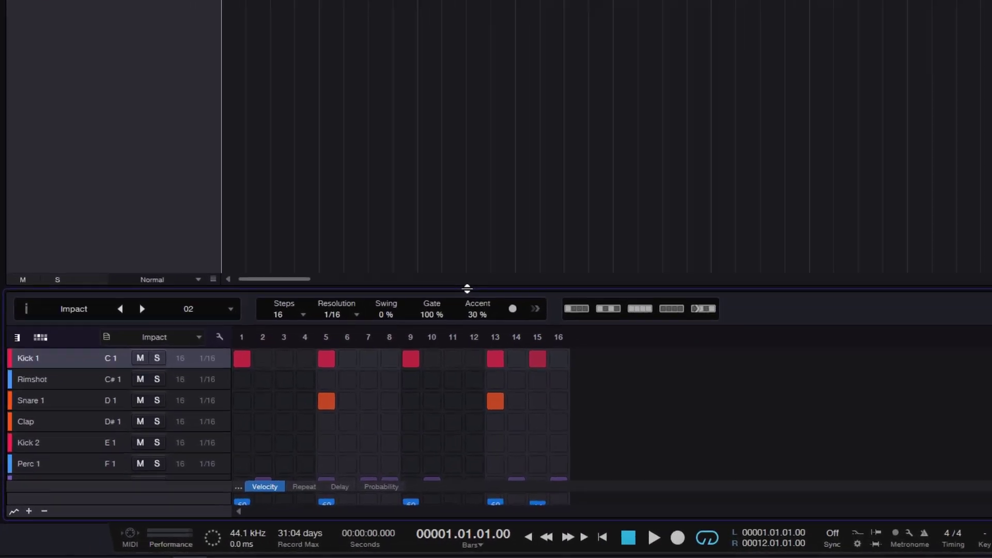
pyautogui.moveTo(467, 288); pyautogui.dragTo(472, 227)
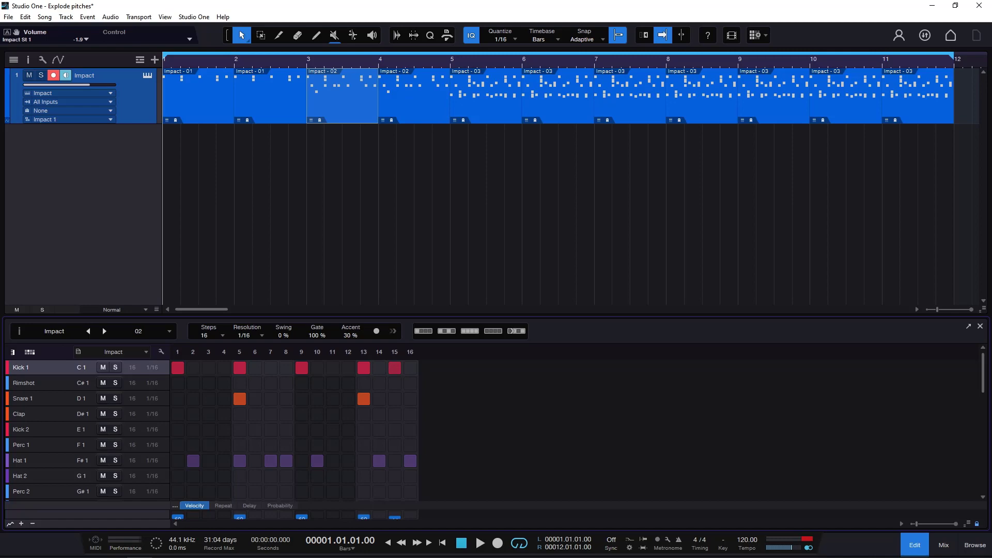
pyautogui.moveTo(974, 93); pyautogui.dragTo(137, 110)
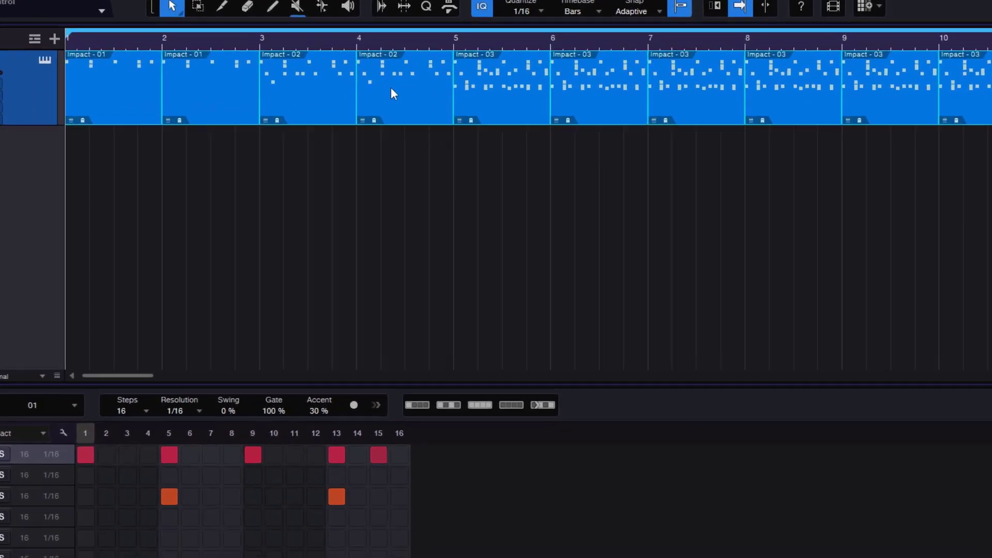
# Check the Instrument Parts operations offered for the selected patterns and the list of pattern variations.
pyautogui.rightClick(403, 95)
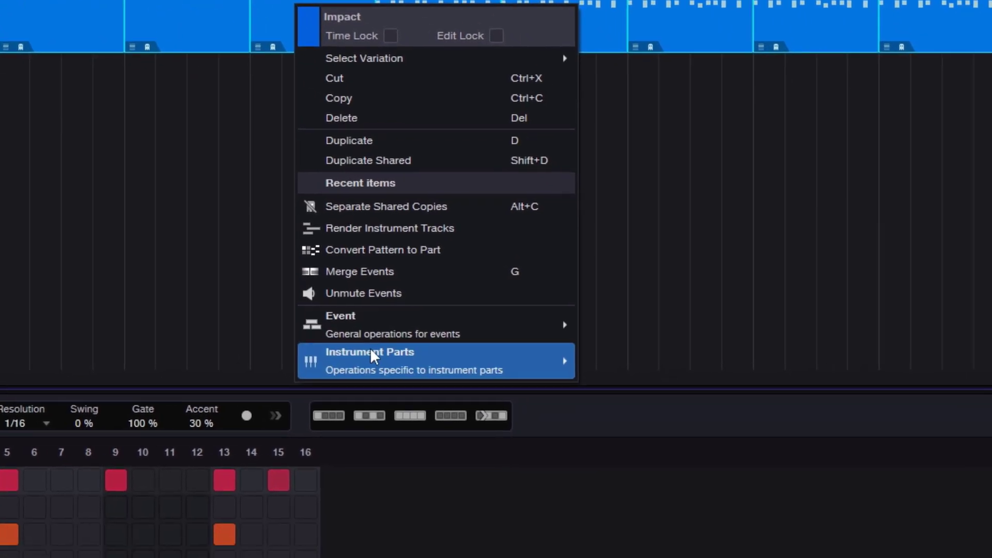
pyautogui.moveTo(455, 430)
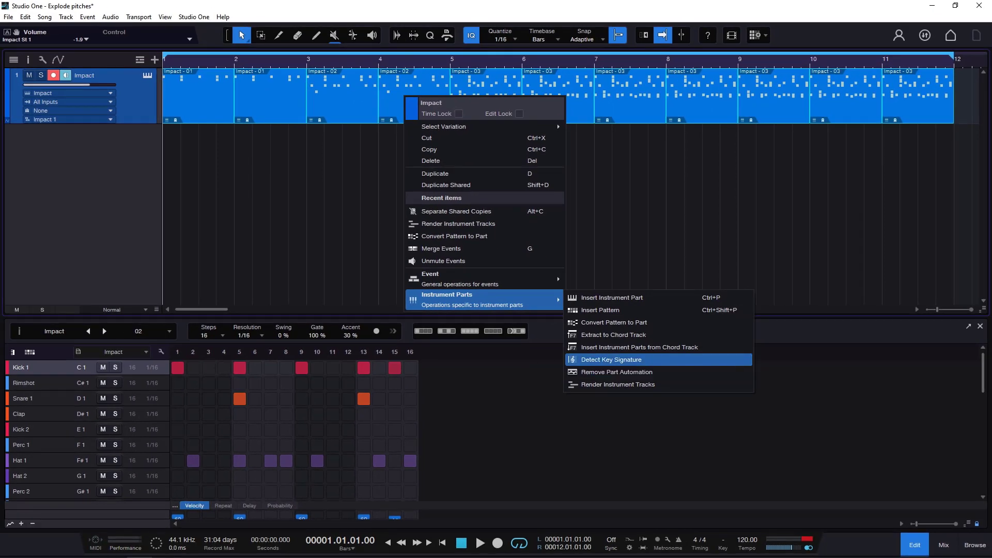
pyautogui.click(115, 176)
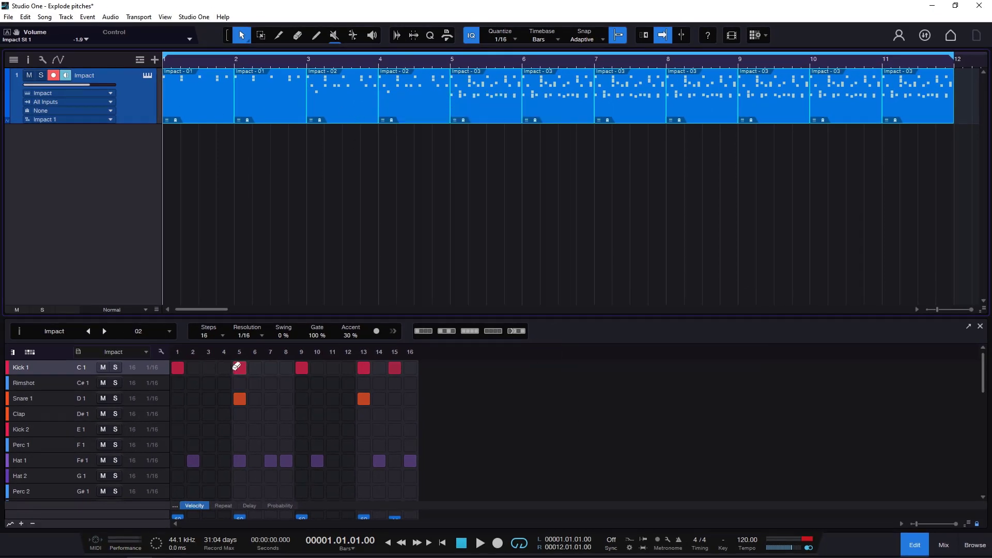
pyautogui.click(20, 331)
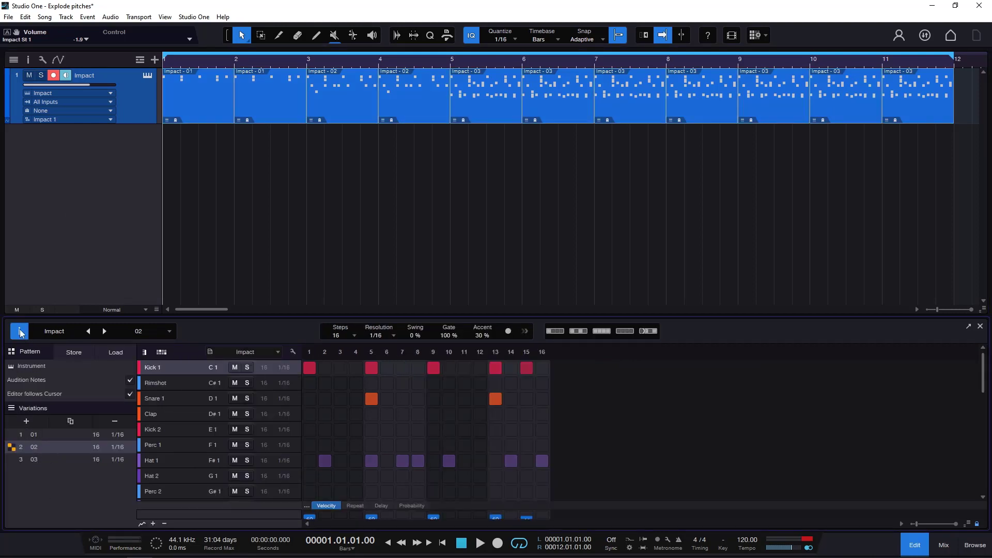
pyautogui.click(20, 331)
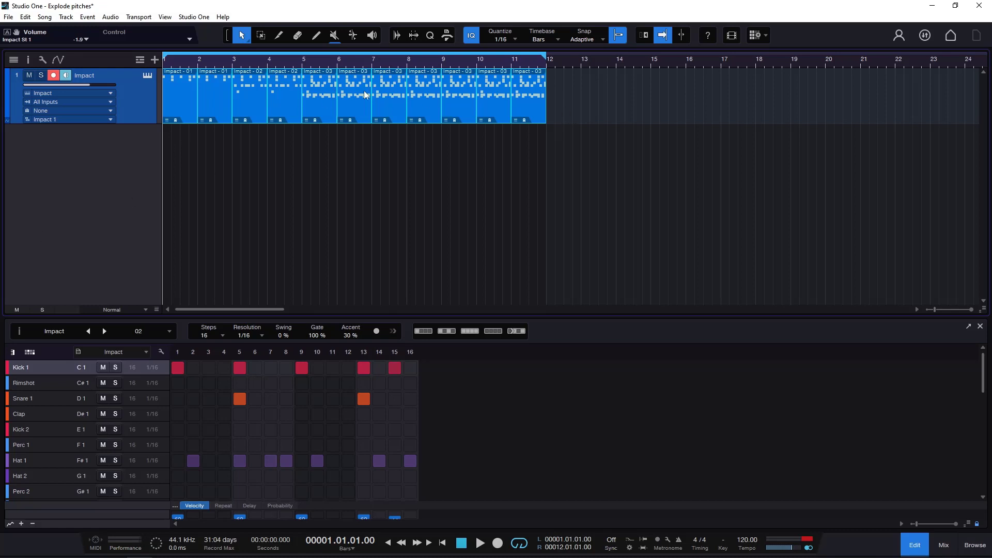
# Convert all the selected Impact patterns to instrument parts.
pyautogui.rightClick(351, 100)
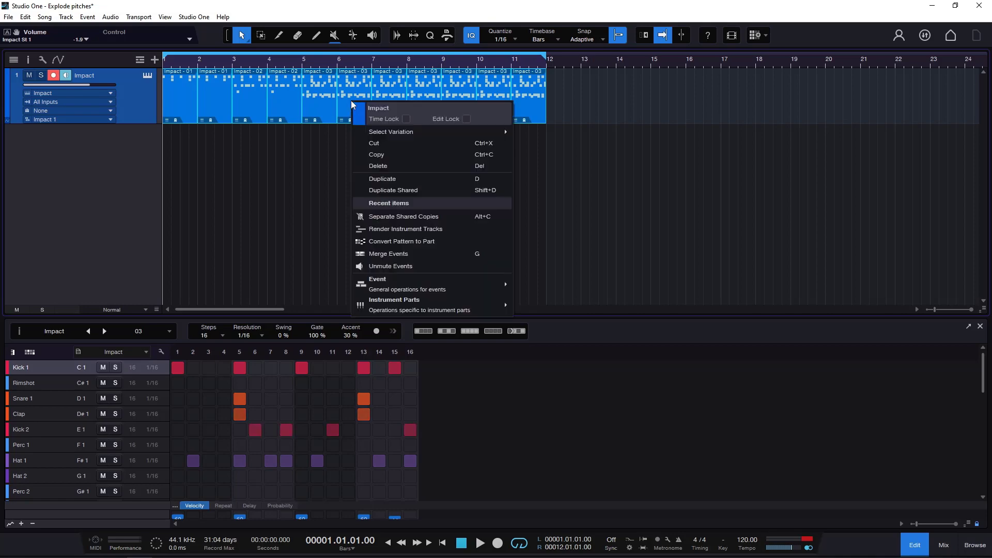
pyautogui.moveTo(406, 306)
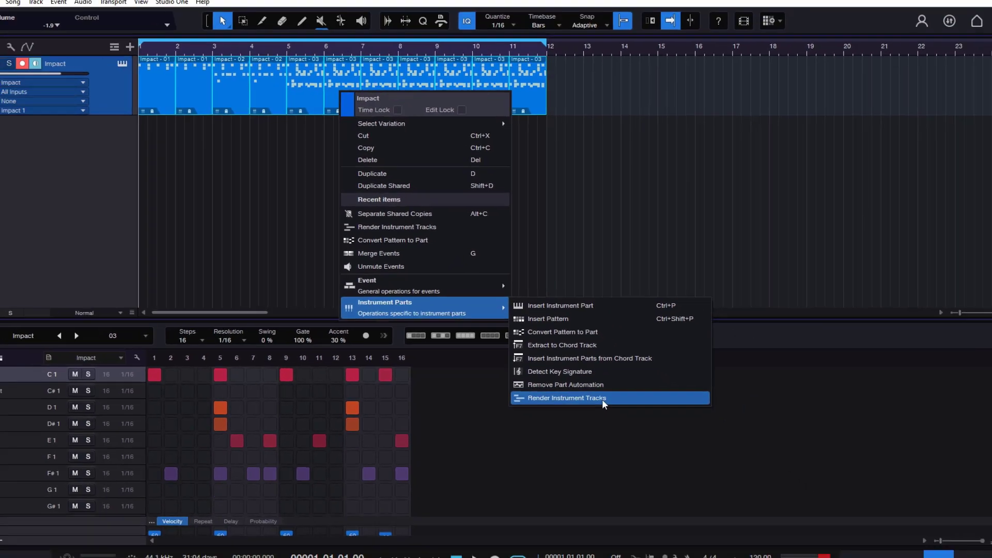
pyautogui.click(653, 516)
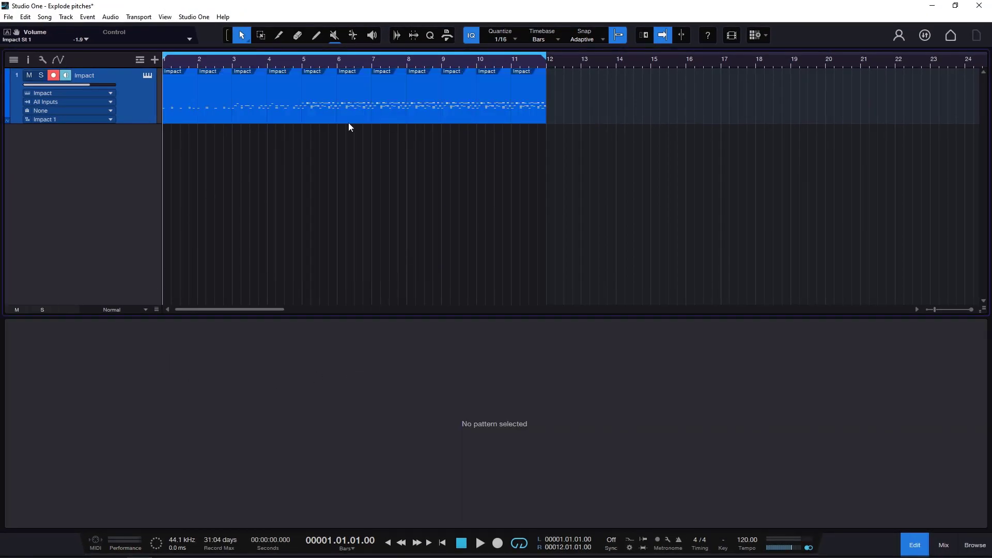
# Select all the converted parts on the Impact track and explode their pitches to tracks.
pyautogui.click(386, 102)
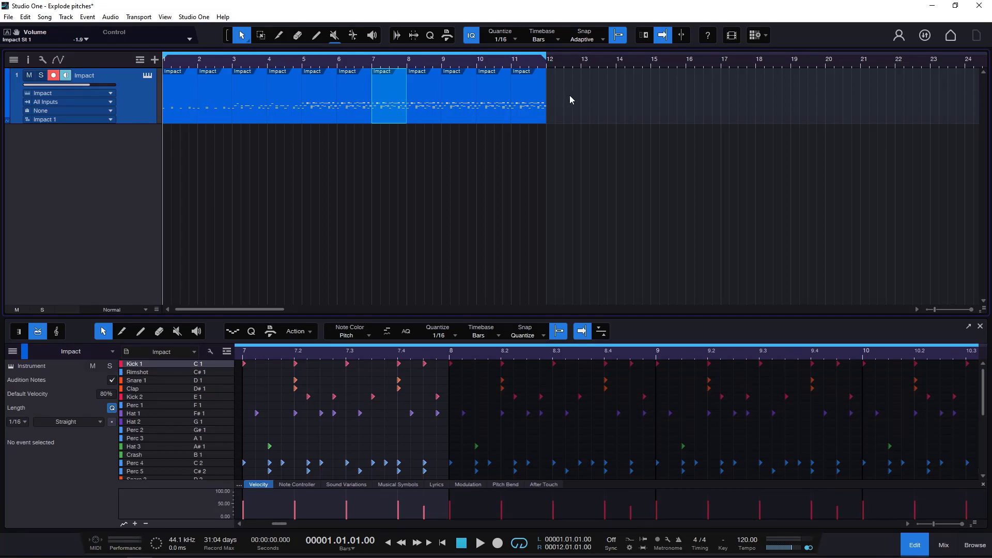
pyautogui.moveTo(577, 93); pyautogui.dragTo(129, 107)
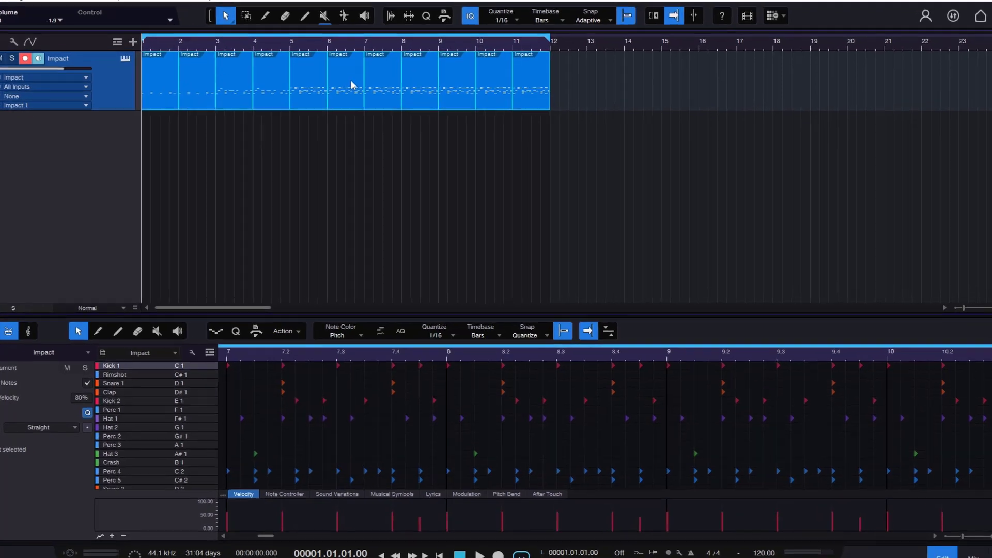
pyautogui.rightClick(361, 101)
pyautogui.moveTo(365, 264)
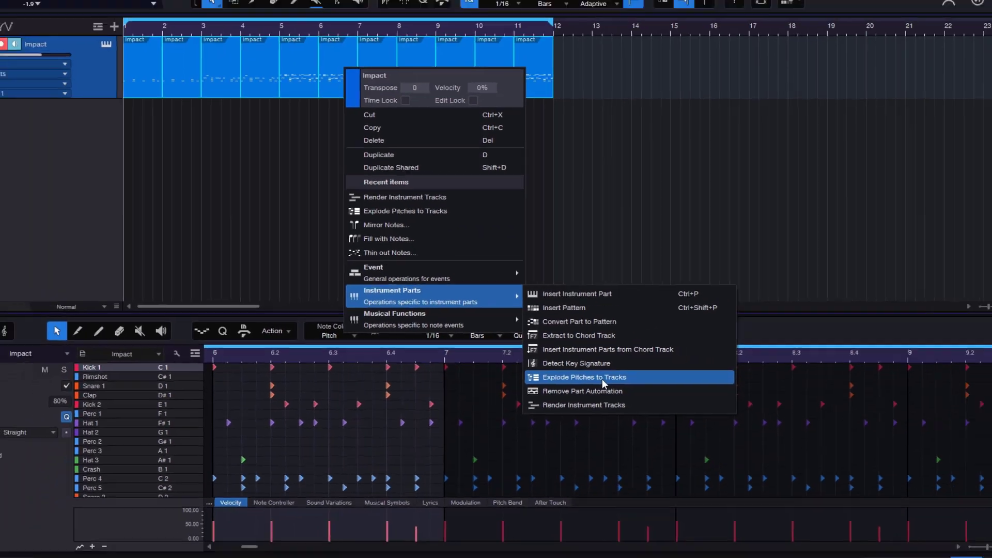
pyautogui.click(681, 413)
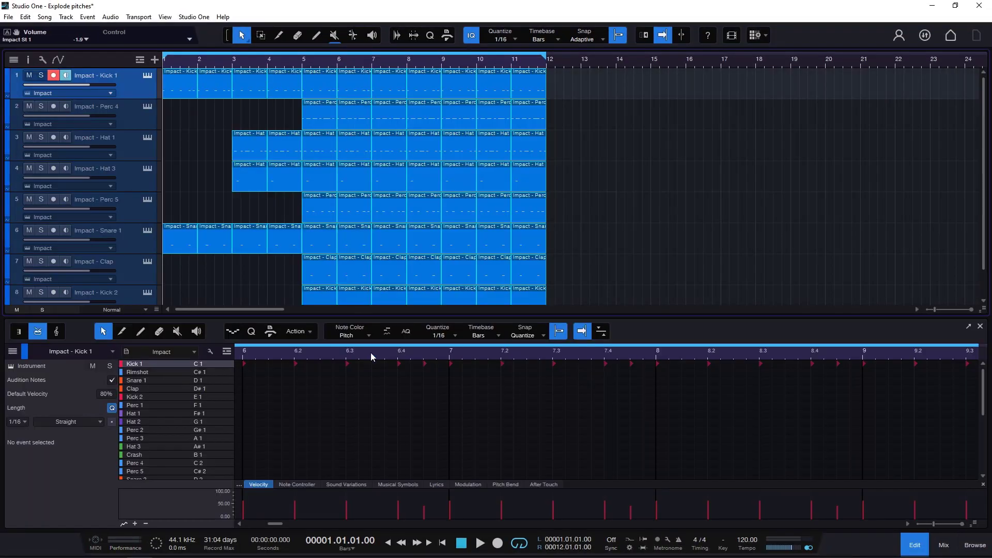
# Show the mixer, play the exploded tracks to check the channel levels, and look through the track list down to Kick 2.
pyautogui.click(943, 544)
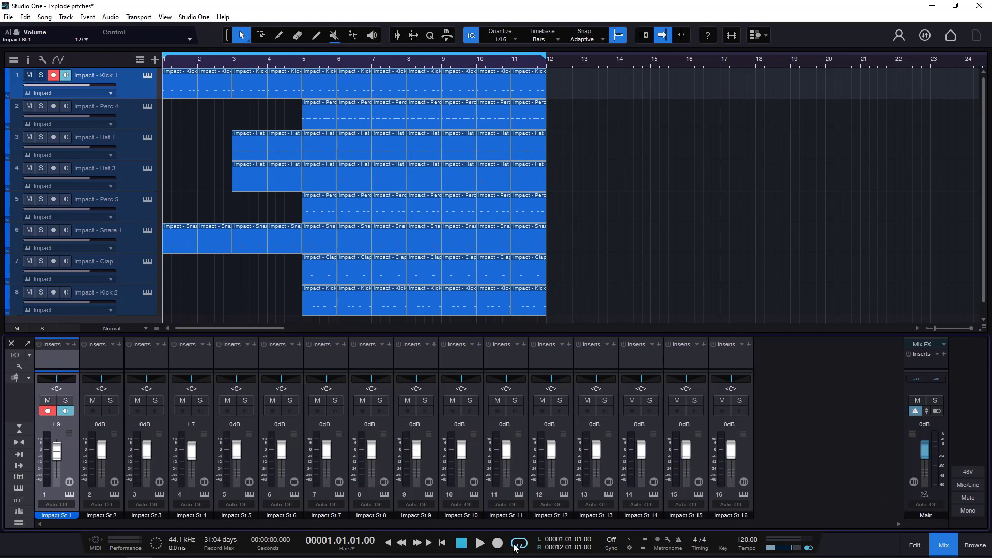
pyautogui.click(479, 542)
pyautogui.scroll(-1, 559, 237)
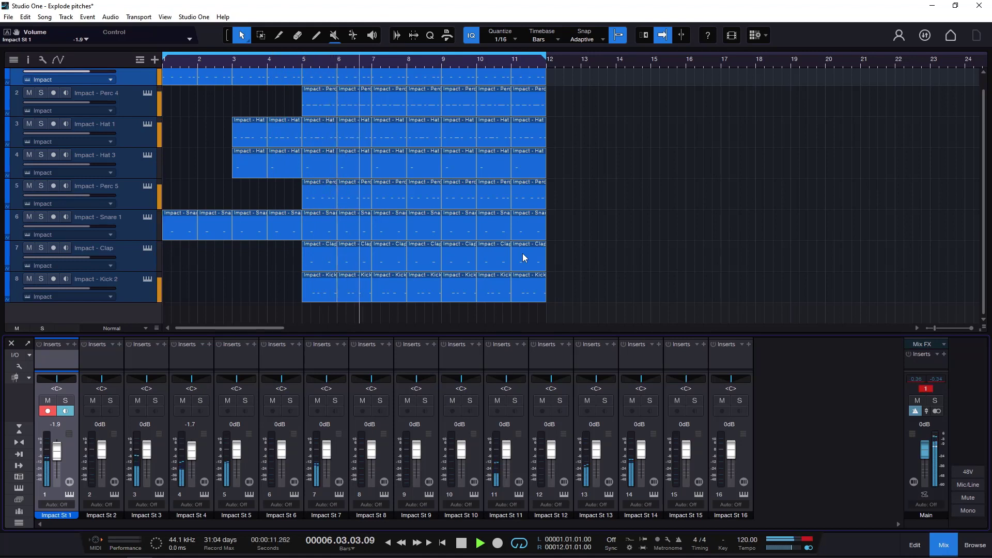
pyautogui.scroll(1, 523, 254)
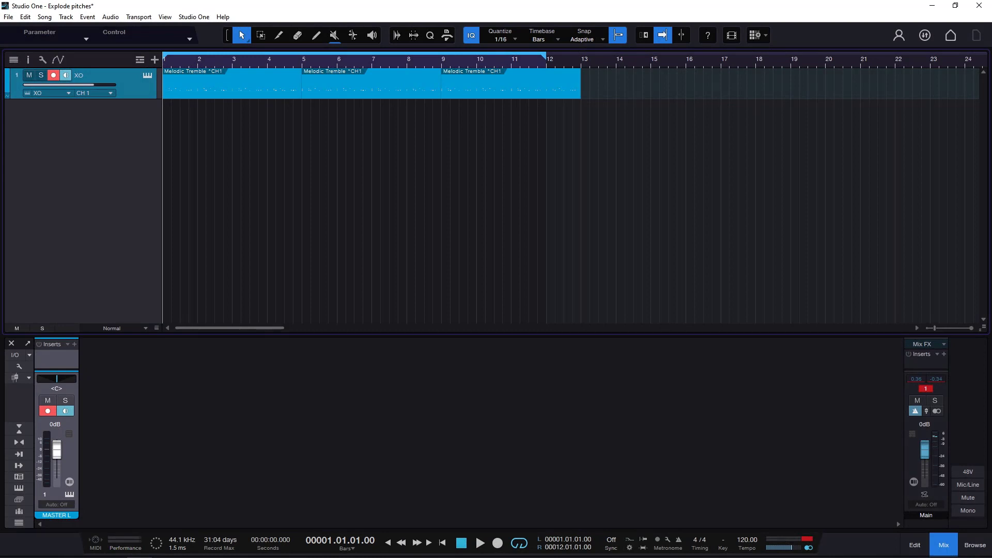
# Open the XO instrument from its track, dismiss the welcome message, and place its window below the track's parts.
pyautogui.click(148, 77)
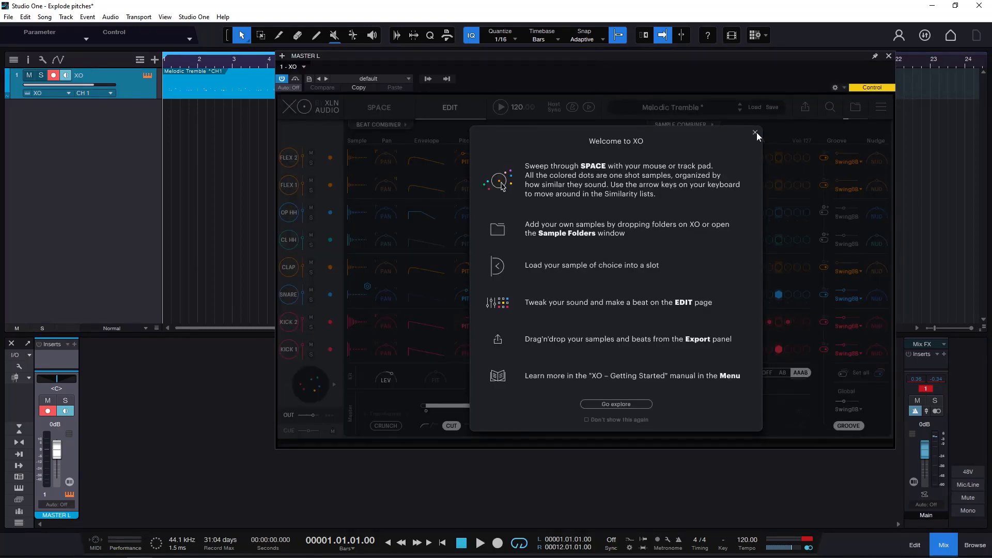
pyautogui.click(755, 132)
pyautogui.moveTo(725, 62); pyautogui.dragTo(627, 60)
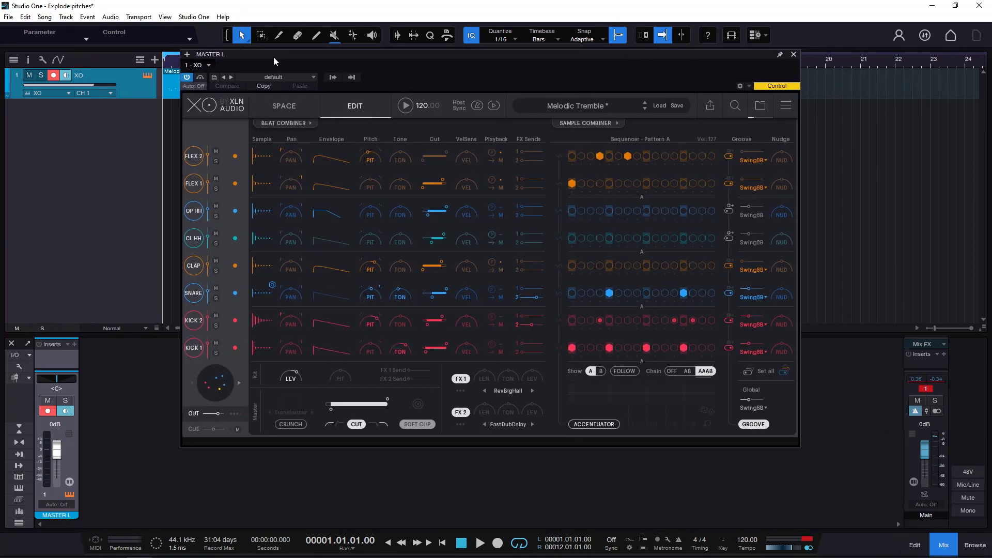
pyautogui.moveTo(275, 58); pyautogui.dragTo(273, 123)
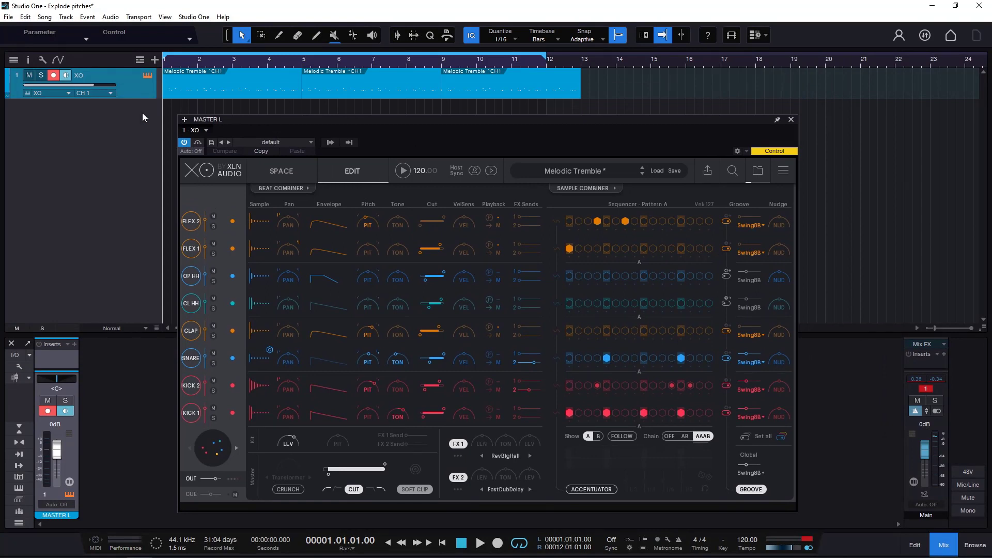
# Play the XO parts while viewing the instrument's Space and Edit pages, and close its window and stop playback.
pyautogui.click(481, 543)
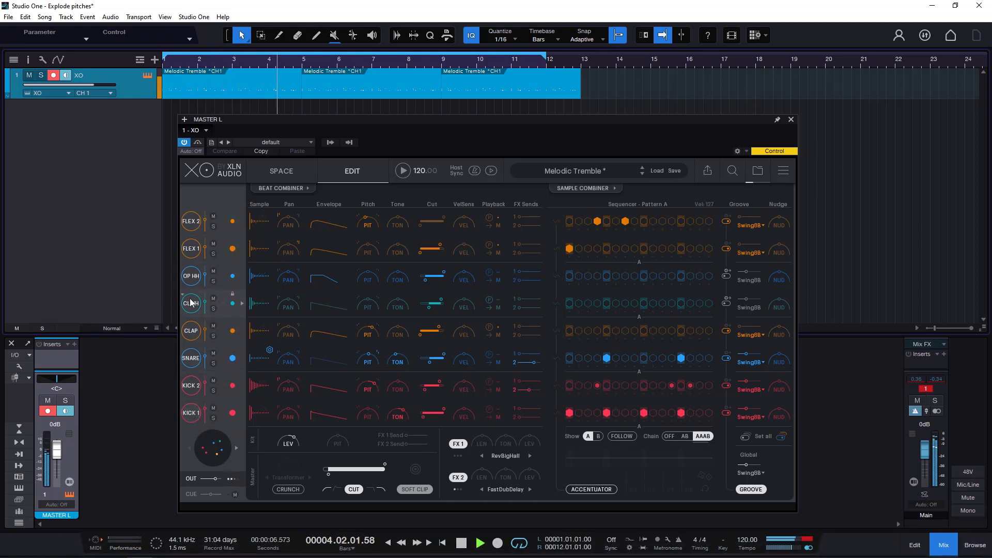
pyautogui.click(284, 172)
pyautogui.click(346, 171)
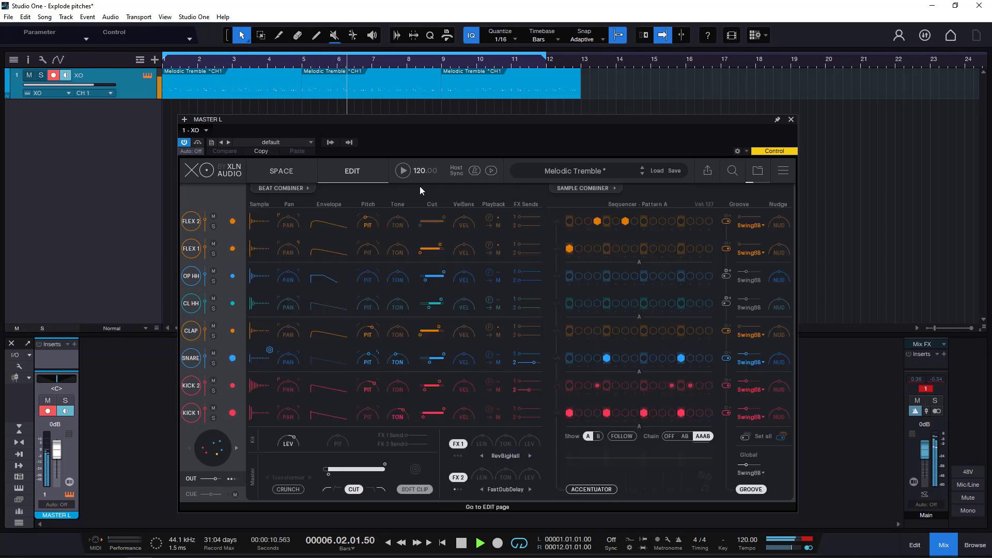
pyautogui.click(791, 120)
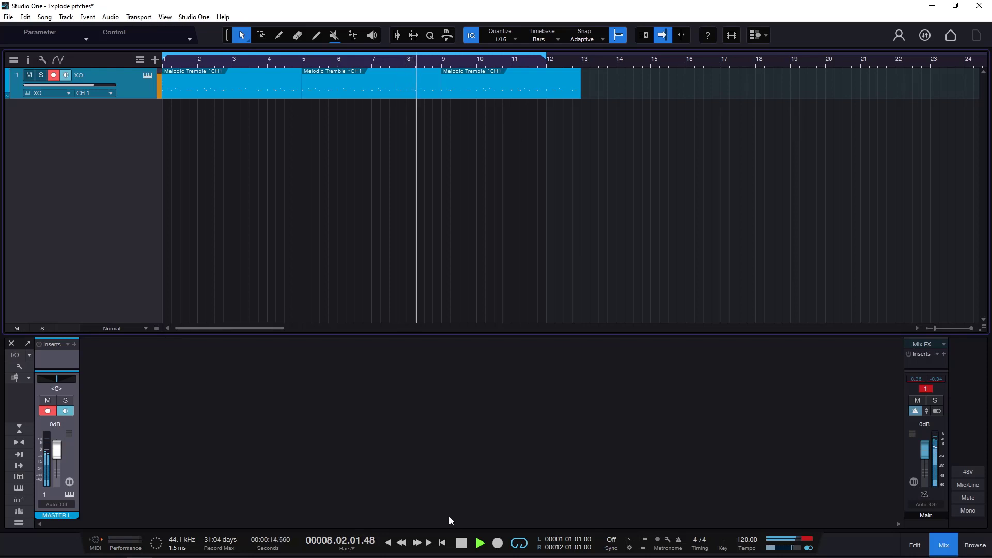
pyautogui.click(461, 542)
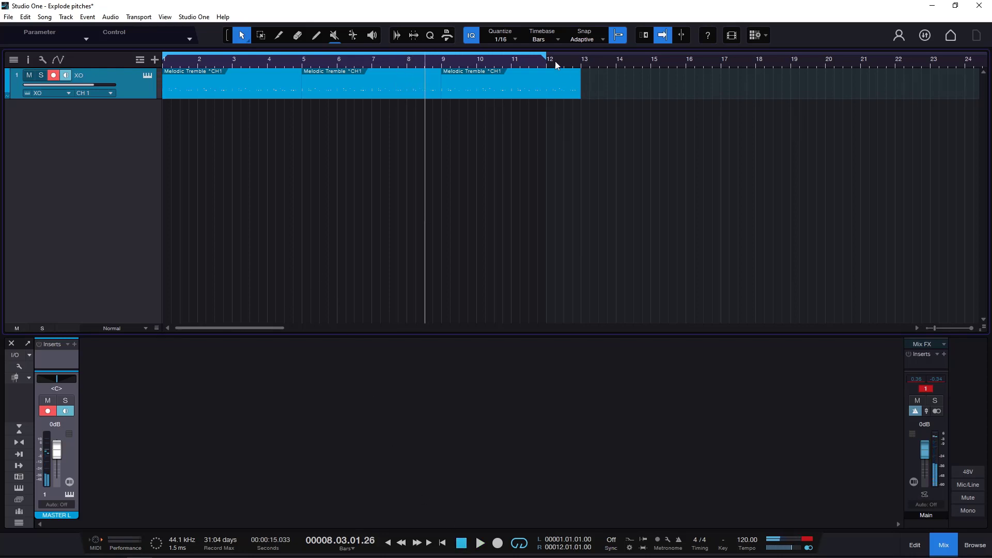
# Extend the loop range to bar 13 and explode the pitches of the three Melodic Tremble parts to tracks.
pyautogui.moveTo(544, 56)
pyautogui.mouseDown()
pyautogui.moveTo(582, 59)
pyautogui.moveTo(151, 80)
pyautogui.mouseUp()
pyautogui.rightClick(342, 84)
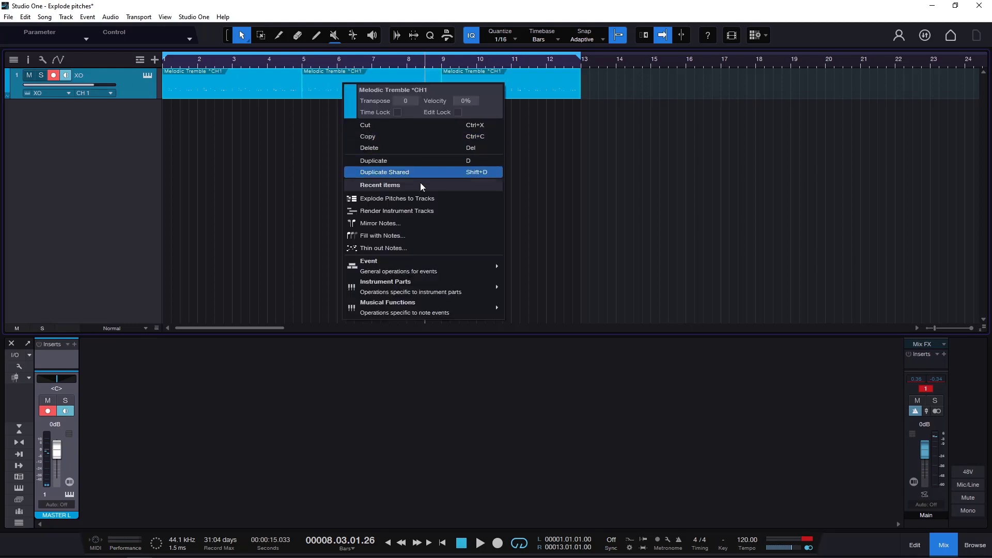
pyautogui.moveTo(413, 293)
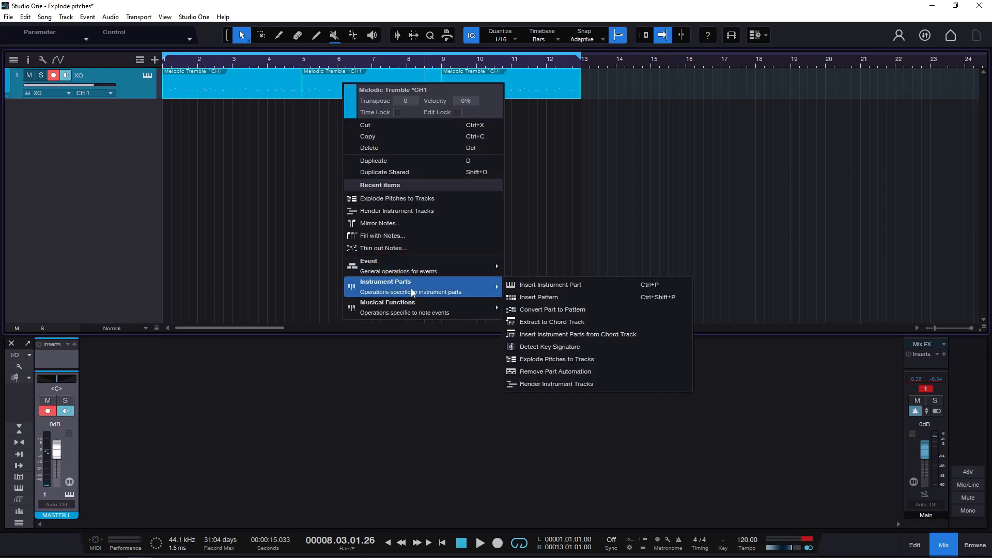
pyautogui.click(568, 361)
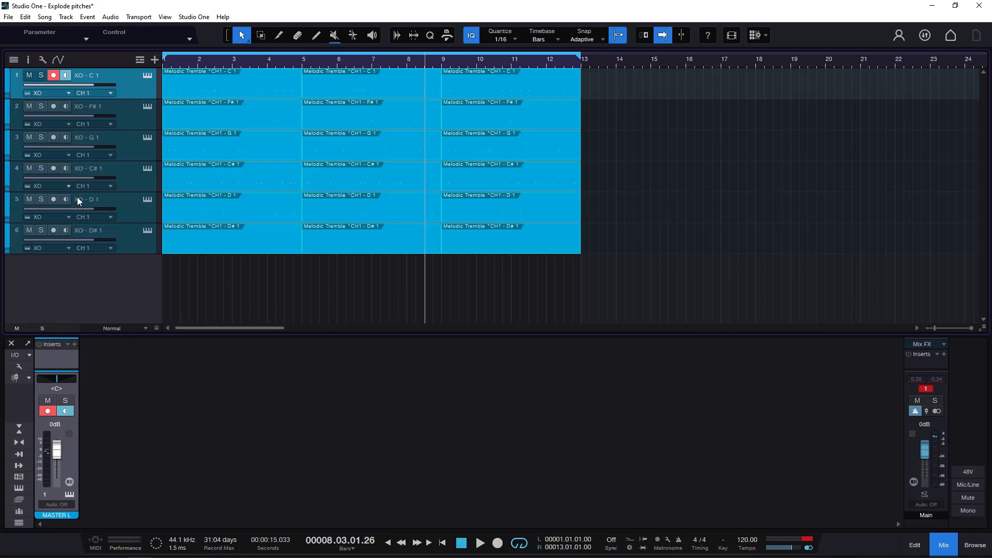
# Play the exploded XO tracks from the song start to check which mixer channels carry signal, and stop playback.
pyautogui.click(387, 458)
pyautogui.click(461, 544)
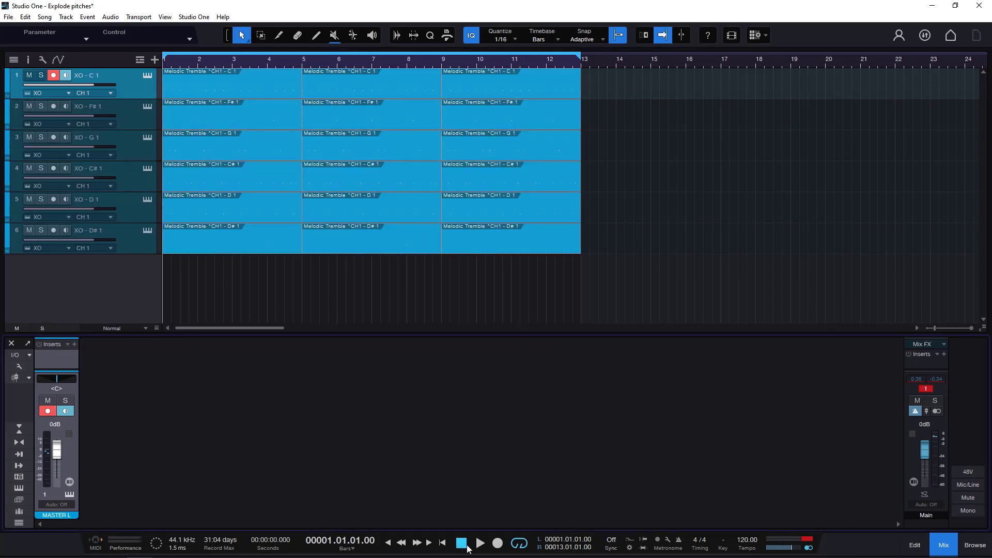
pyautogui.click(479, 543)
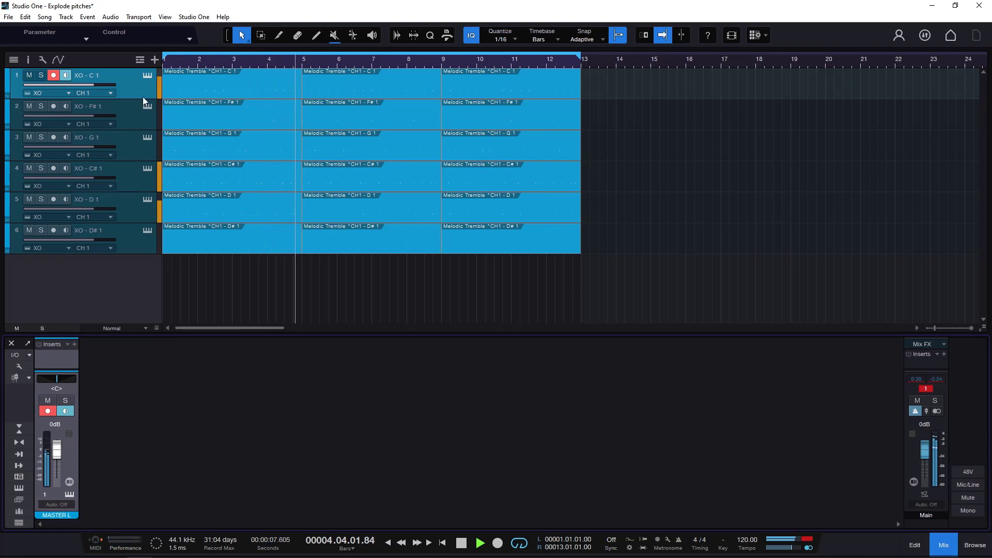
pyautogui.click(461, 544)
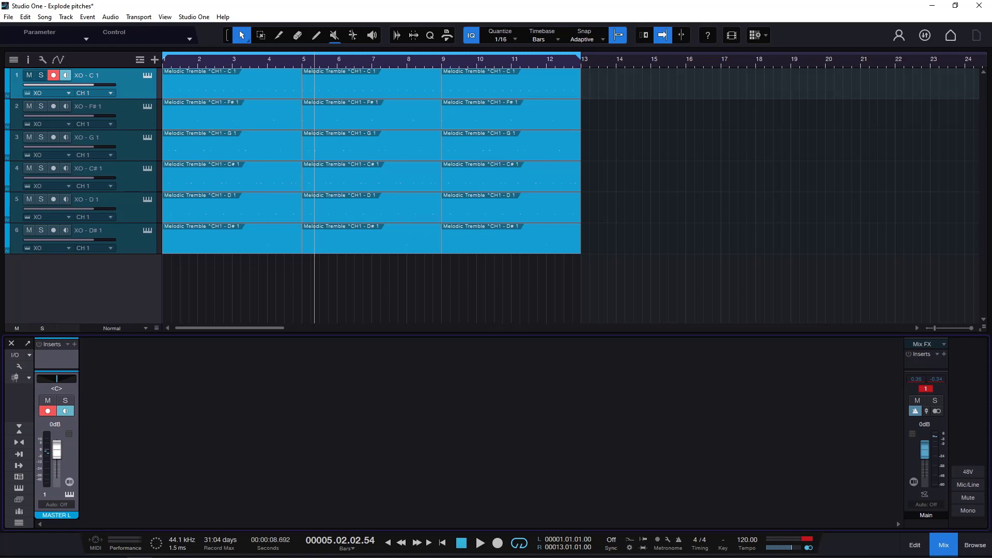
# Open XO from the XO - C 1 track and auto-route all its outputs on the Edit page with Slot 1-8 to Bus 1-8.
pyautogui.click(145, 77)
pyautogui.moveTo(414, 120); pyautogui.dragTo(372, 86)
pyautogui.click(240, 136)
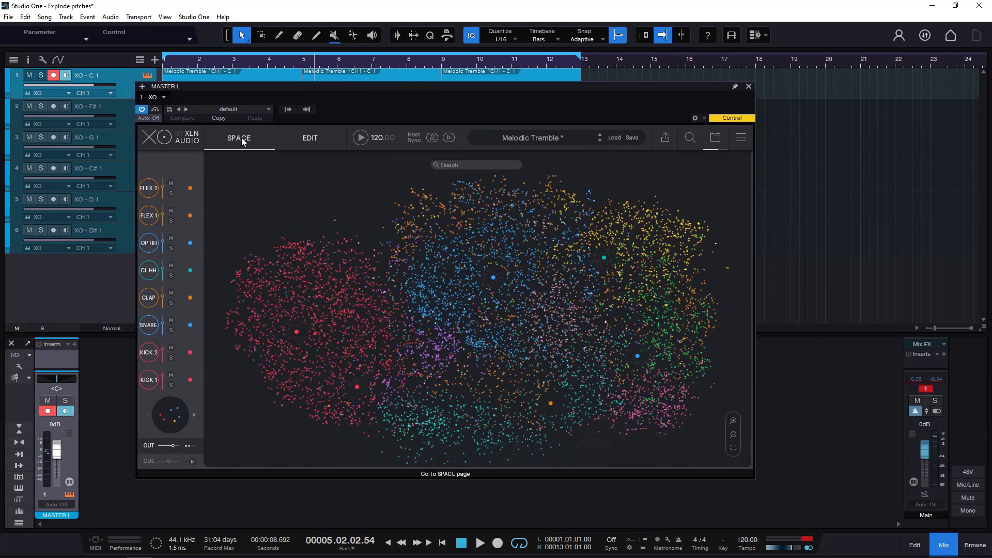
pyautogui.click(308, 138)
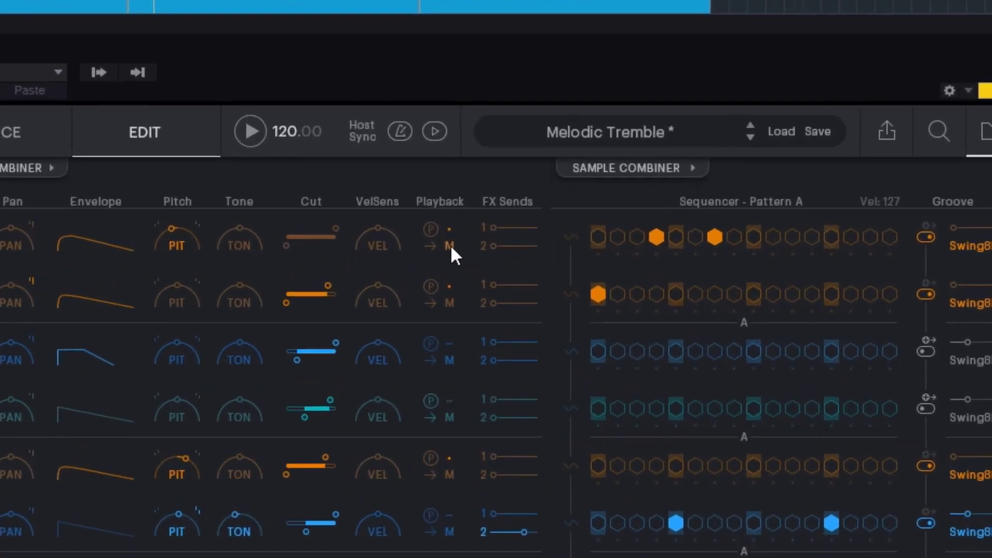
pyautogui.click(455, 191)
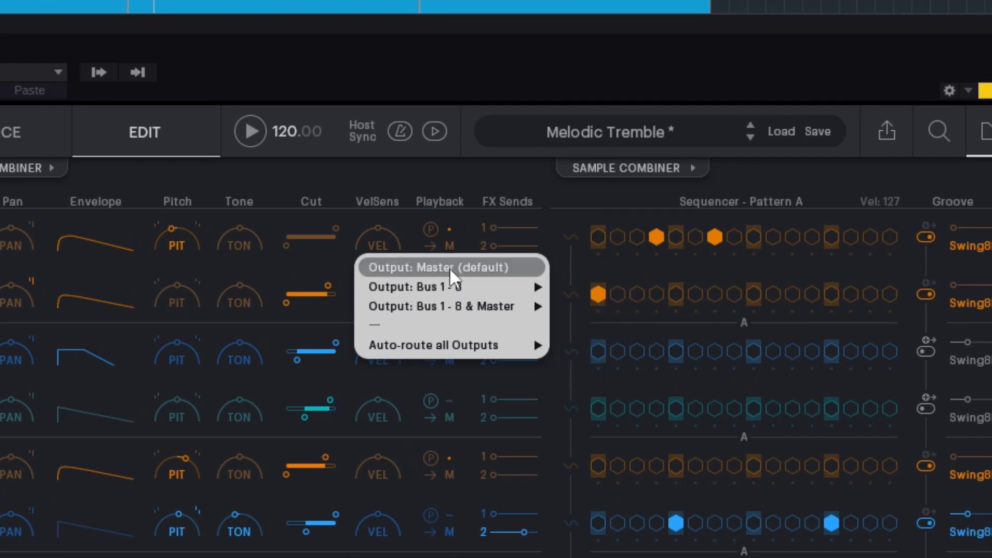
pyautogui.moveTo(446, 290)
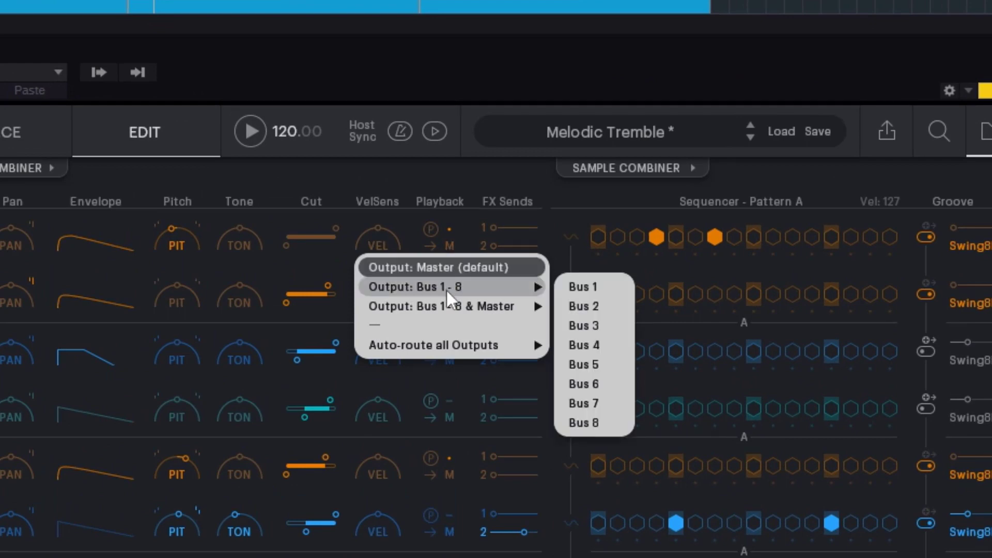
pyautogui.moveTo(411, 312)
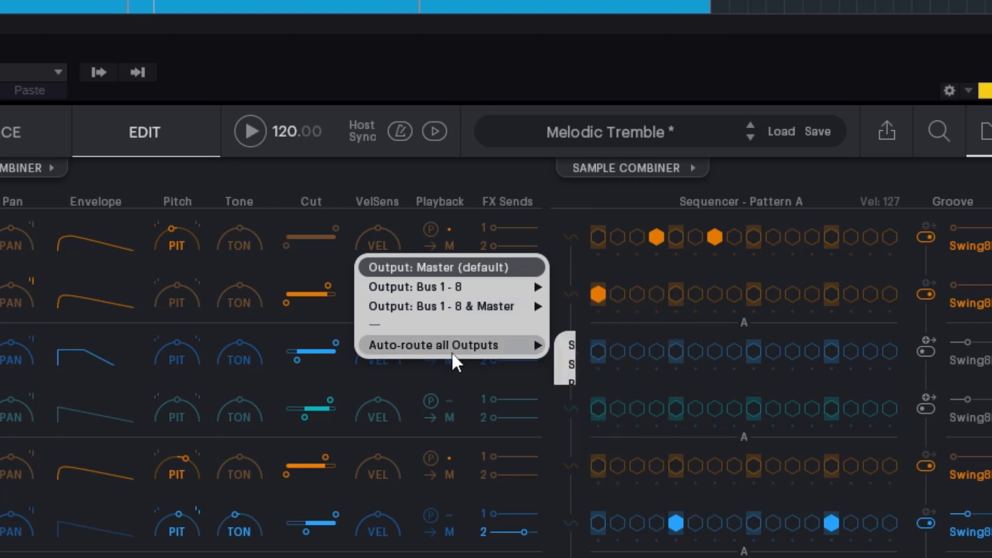
pyautogui.moveTo(421, 345)
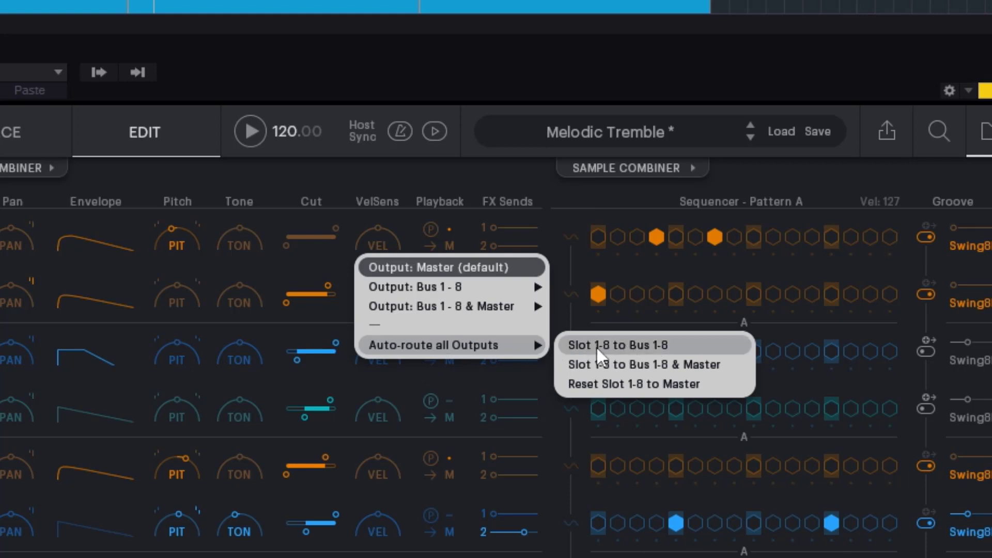
pyautogui.click(652, 349)
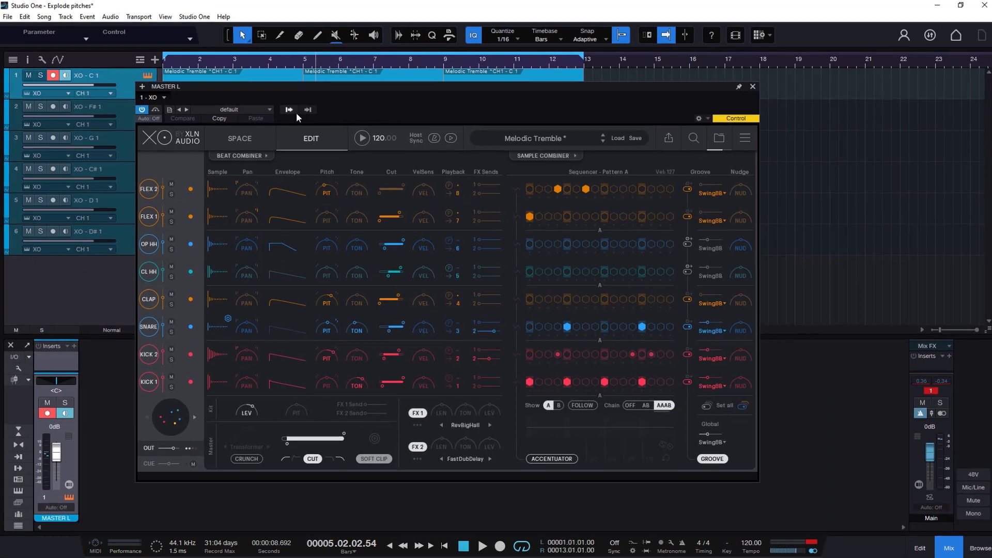
# Activate XO's additional instrument outputs BUS 1 L through BUS 8 L as separate mixer channels during playback.
pyautogui.click(287, 109)
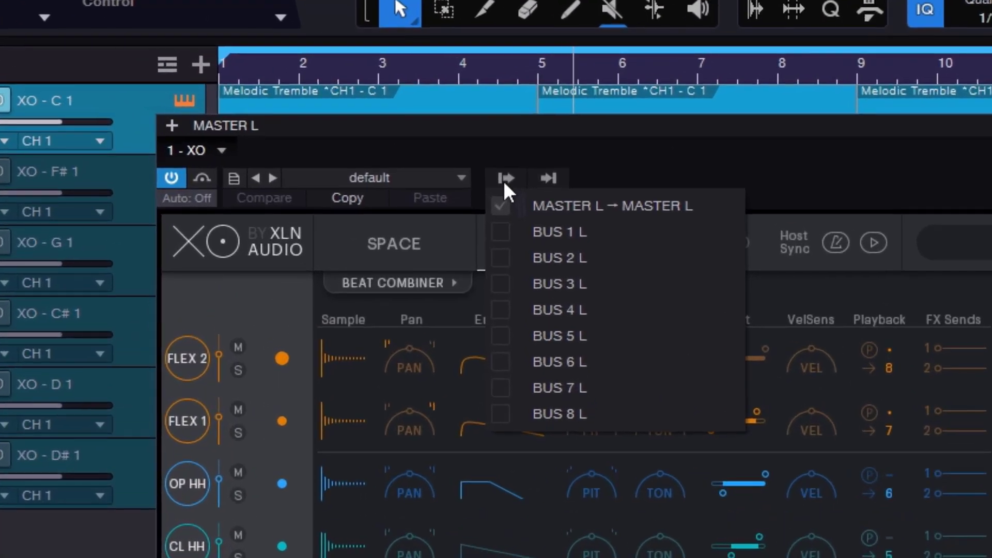
pyautogui.click(594, 142)
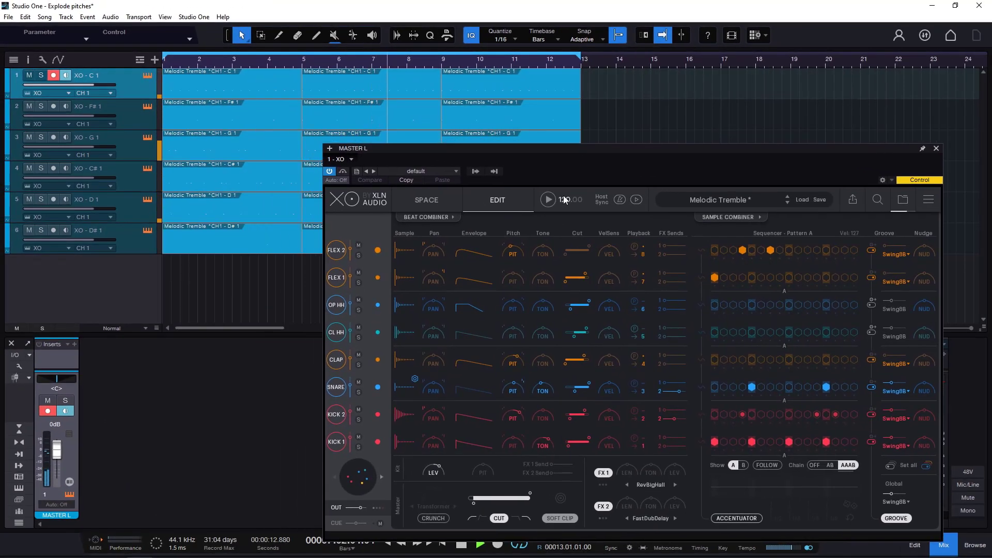
pyautogui.click(474, 172)
pyautogui.click(474, 196)
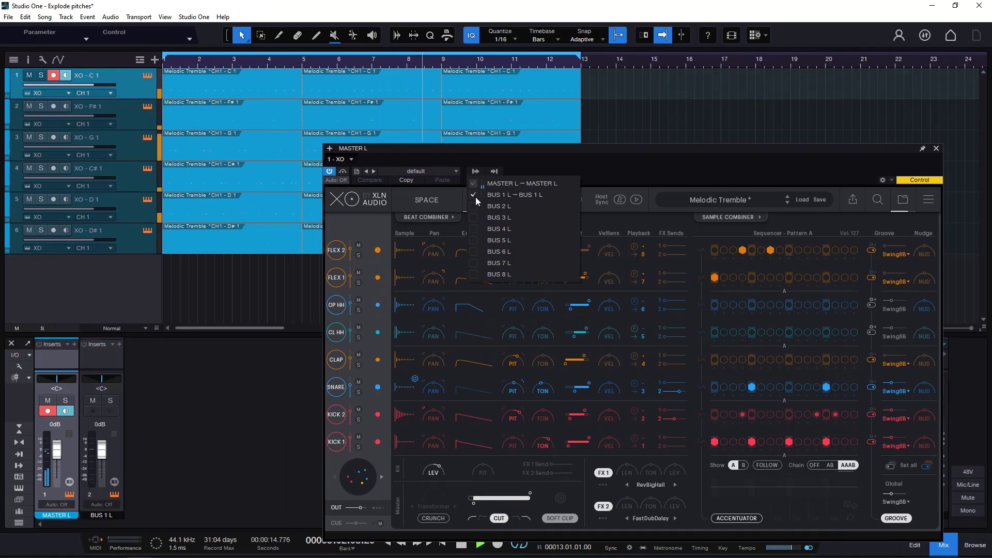
pyautogui.click(474, 206)
pyautogui.click(473, 218)
pyautogui.click(473, 228)
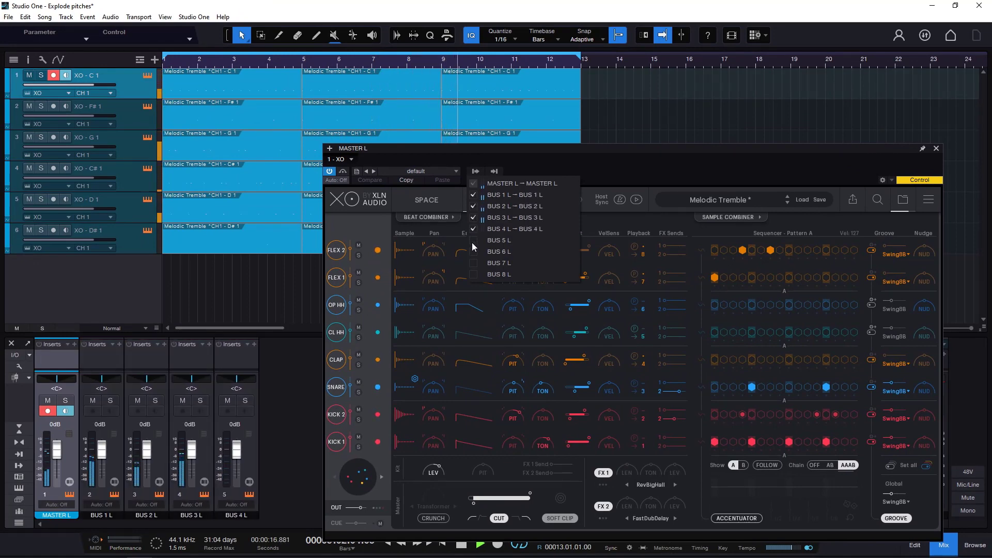
pyautogui.click(473, 240)
pyautogui.click(473, 252)
pyautogui.click(473, 263)
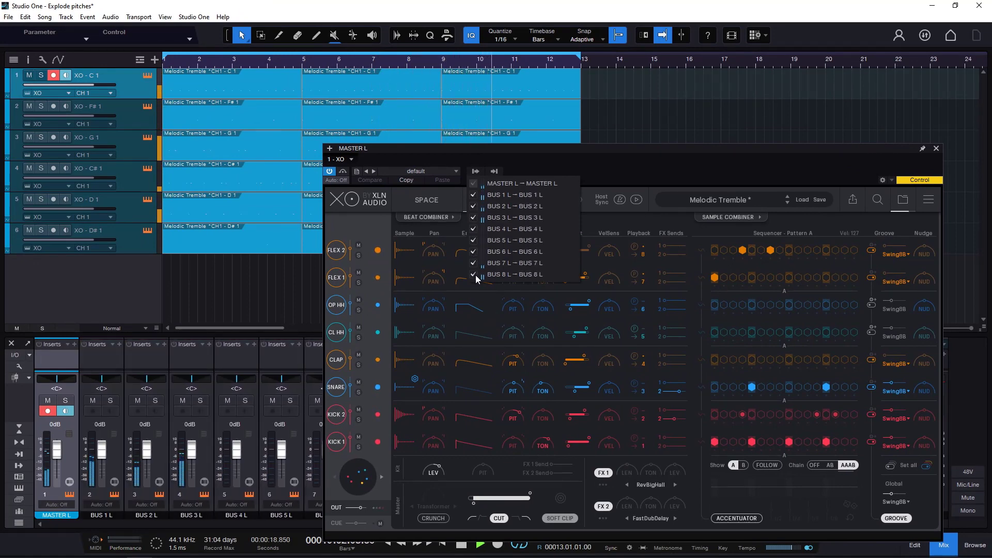
# Close the XO window, check the levels of the individual bus channels in the mixer during playback, and stop playback.
pyautogui.click(937, 150)
pyautogui.click(936, 149)
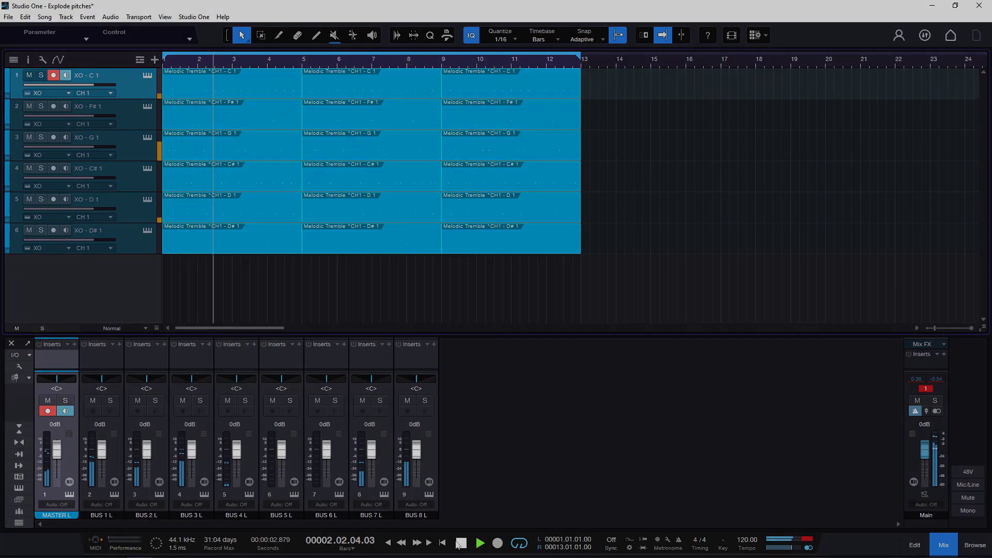
pyautogui.press('space')
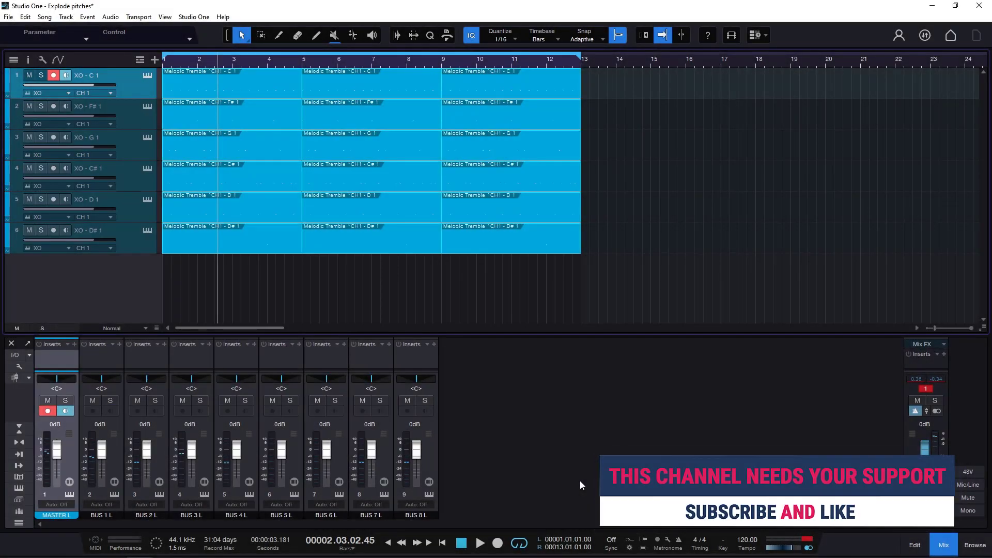